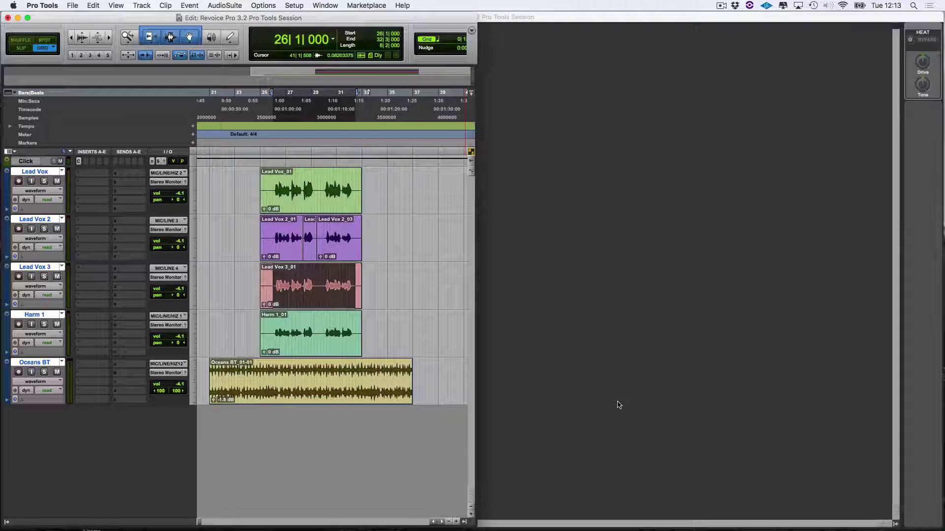
- Launch ReVoice Pro from the Dock and resize its window to fill the right side beside Pro Tools
{"action": "mouse_move", "coordinate": [571, 524]}
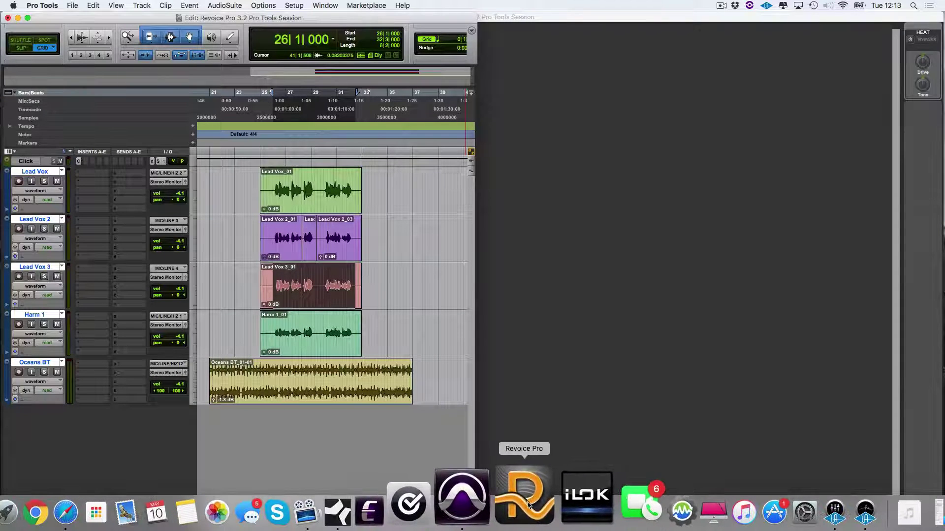
{"action": "left_click", "coordinate": [526, 502]}
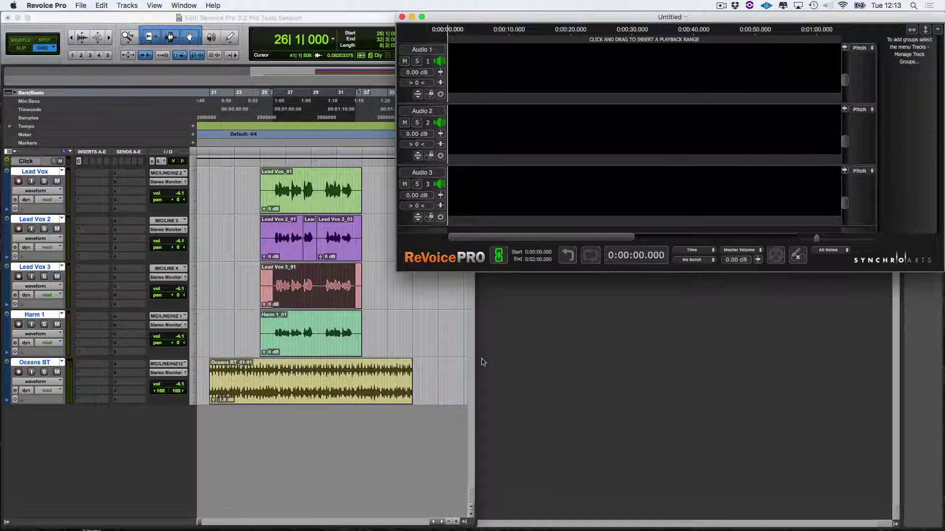
{"action": "left_click_drag", "start_coordinate": [398, 269], "coordinate": [478, 527]}
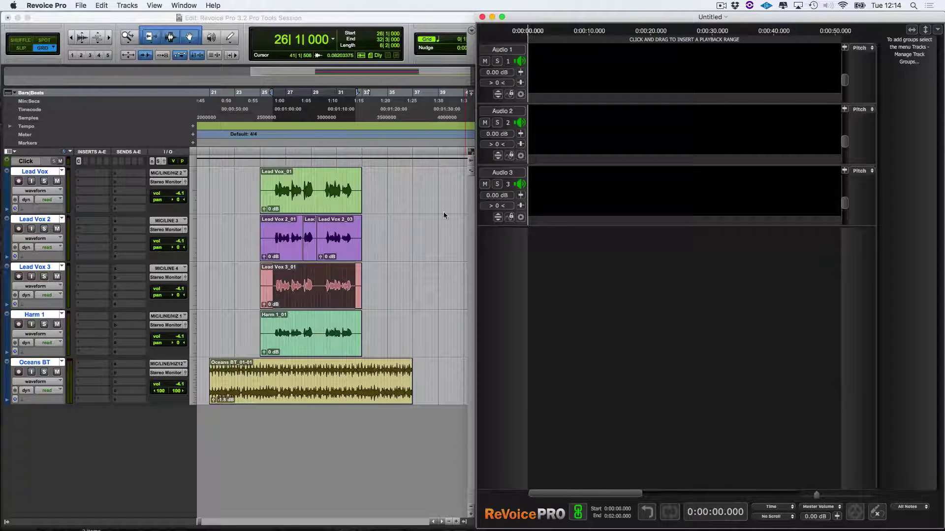
- Open ReVoice Pro's project settings and check the Pro Tools session start time in Session Setup
{"action": "left_click", "coordinate": [155, 5]}
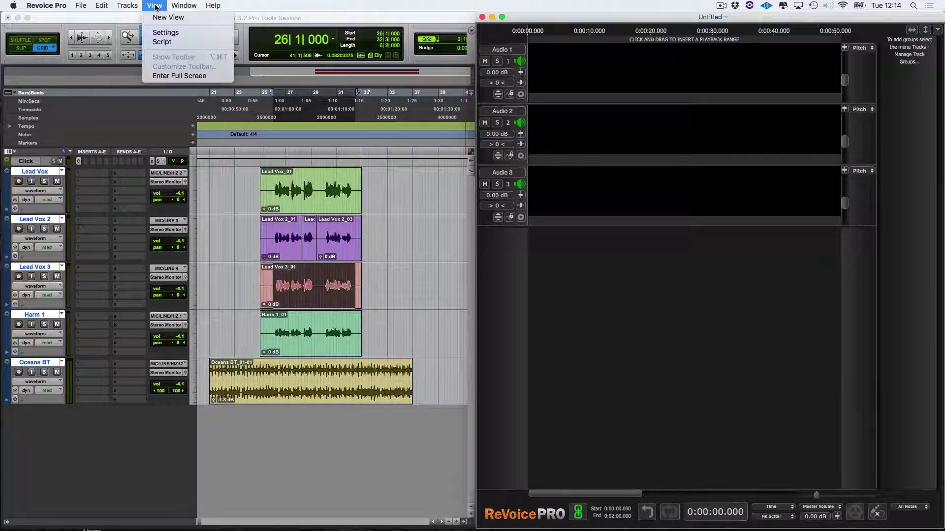
{"action": "left_click", "coordinate": [163, 33]}
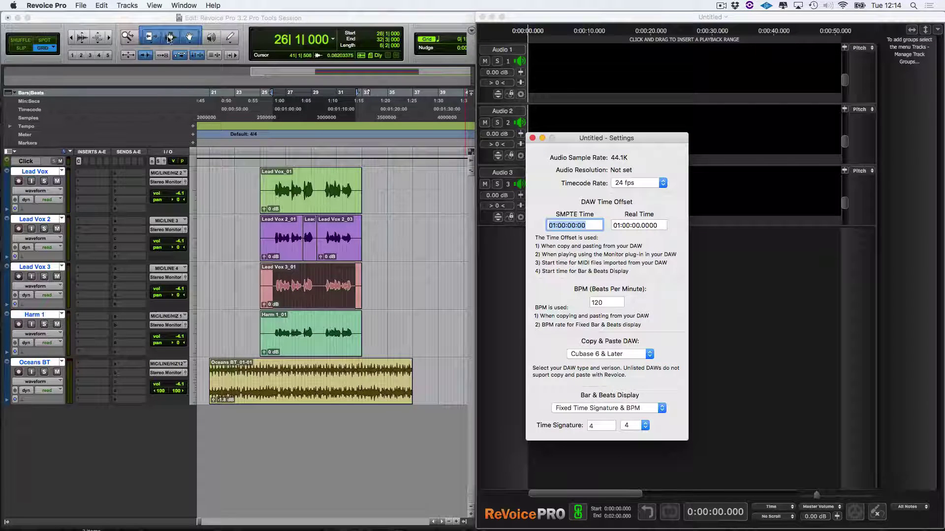
{"action": "left_click", "coordinate": [211, 323]}
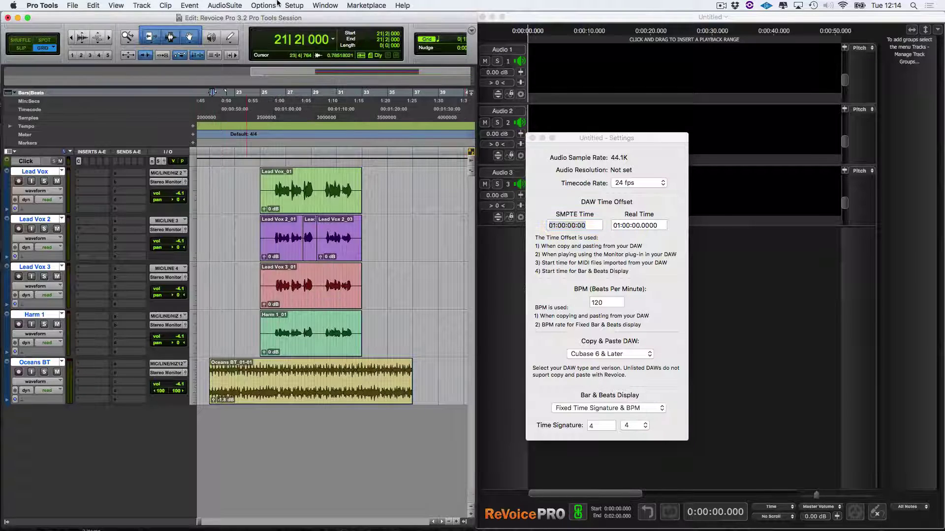
{"action": "left_click", "coordinate": [293, 6]}
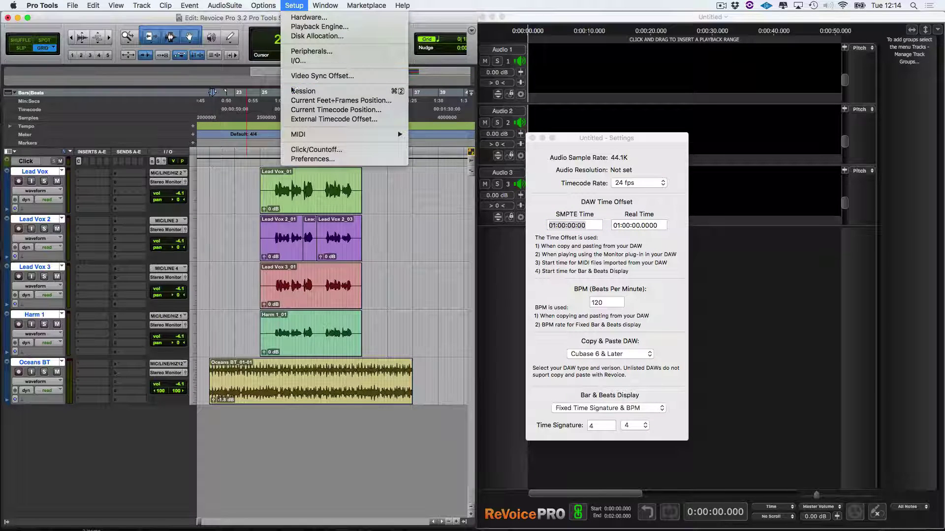
{"action": "left_click", "coordinate": [294, 91]}
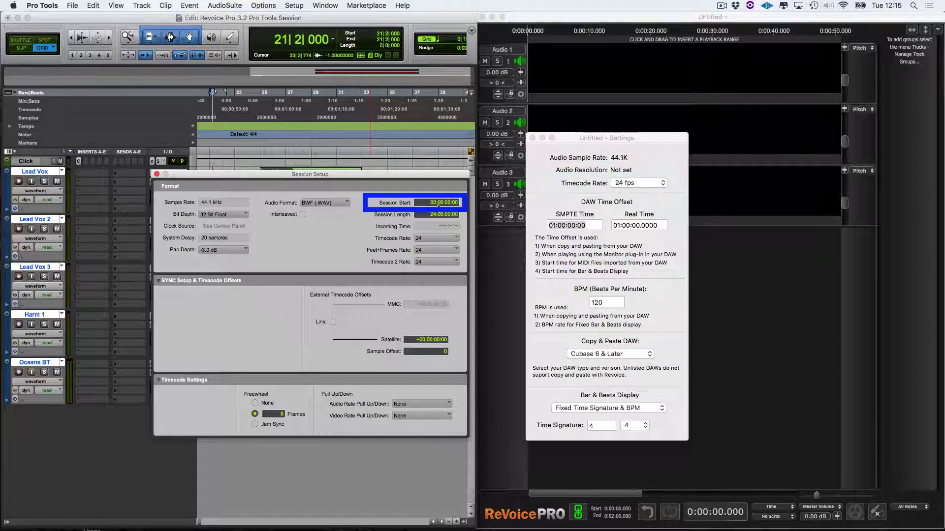
- Set the SMPTE time offset to 00:00:00:00 and the tempo from 120 to 100 BPM, then close the settings
{"action": "left_click", "coordinate": [554, 225]}
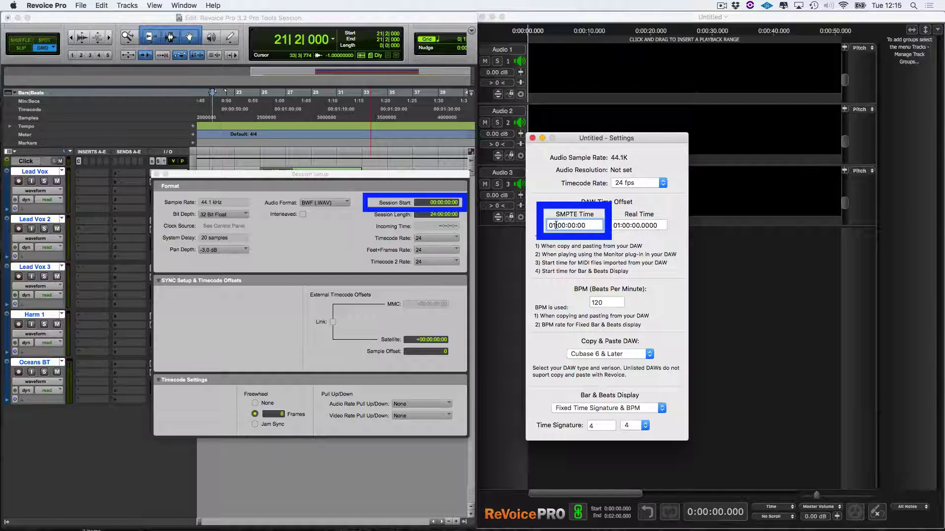
{"action": "left_click", "coordinate": [554, 225]}
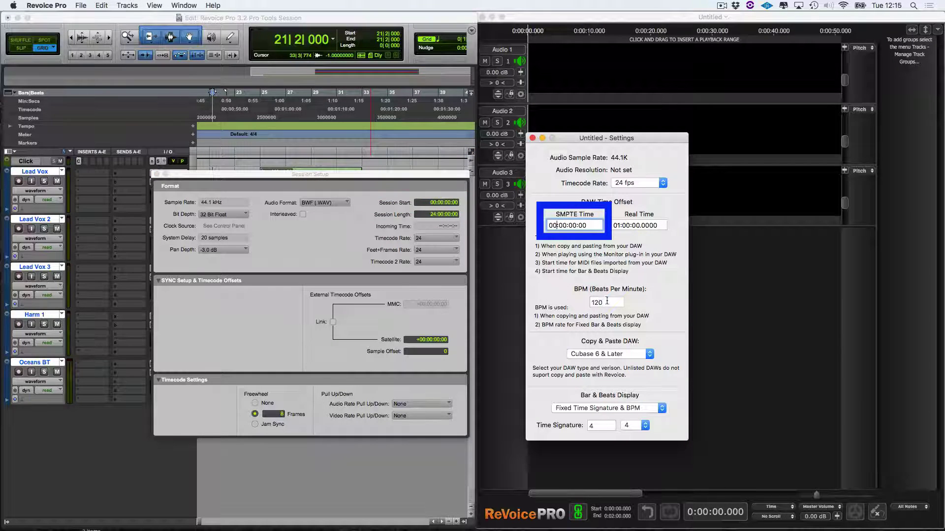
{"action": "left_click", "coordinate": [606, 303]}
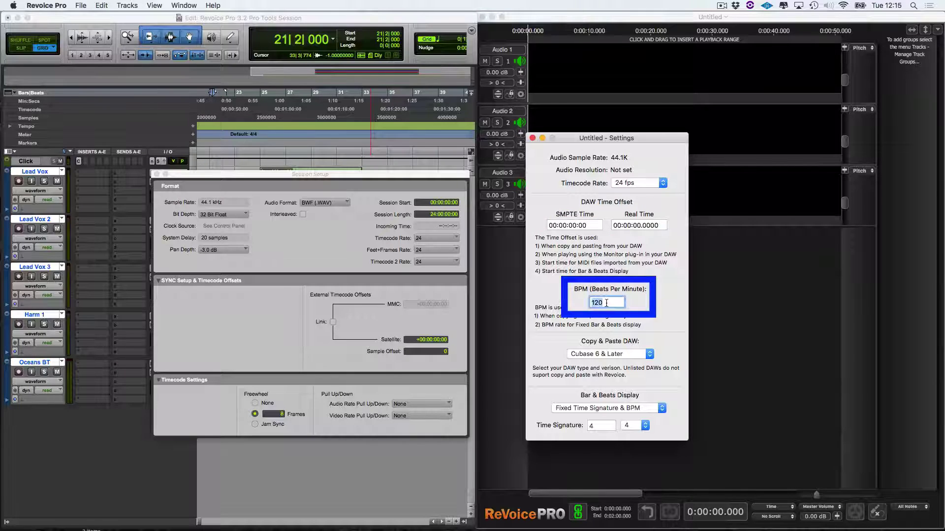
{"action": "key", "text": "BackSpace"}
{"action": "type", "text": "100"}
{"action": "key", "text": "Return"}
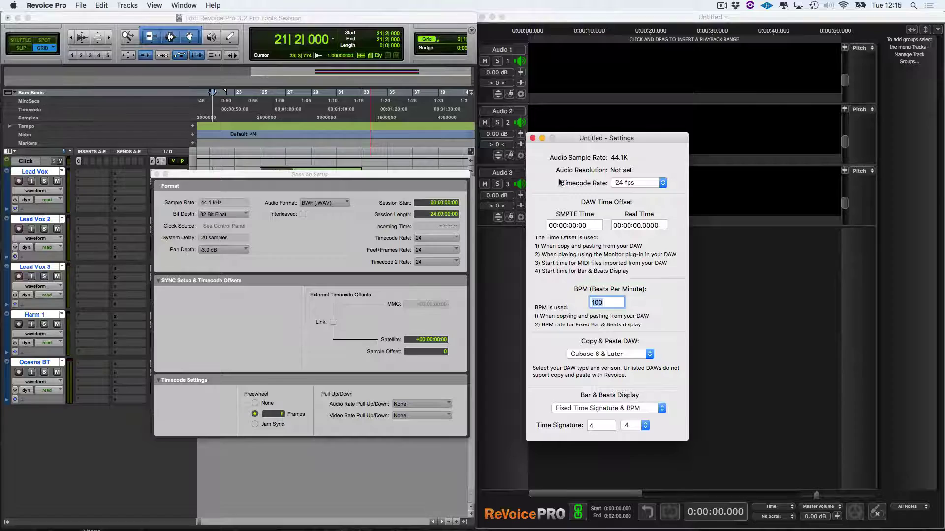
{"action": "left_click", "coordinate": [533, 139]}
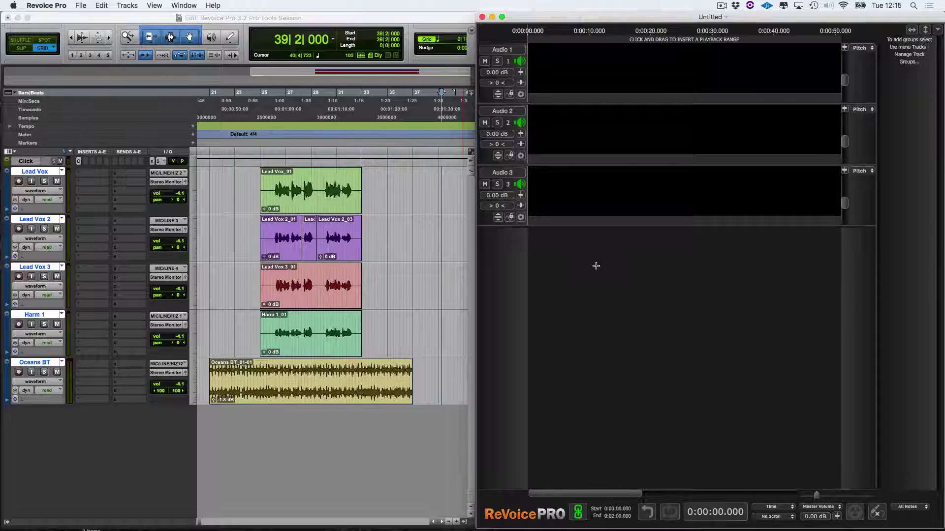
{"action": "left_click", "coordinate": [80, 6]}
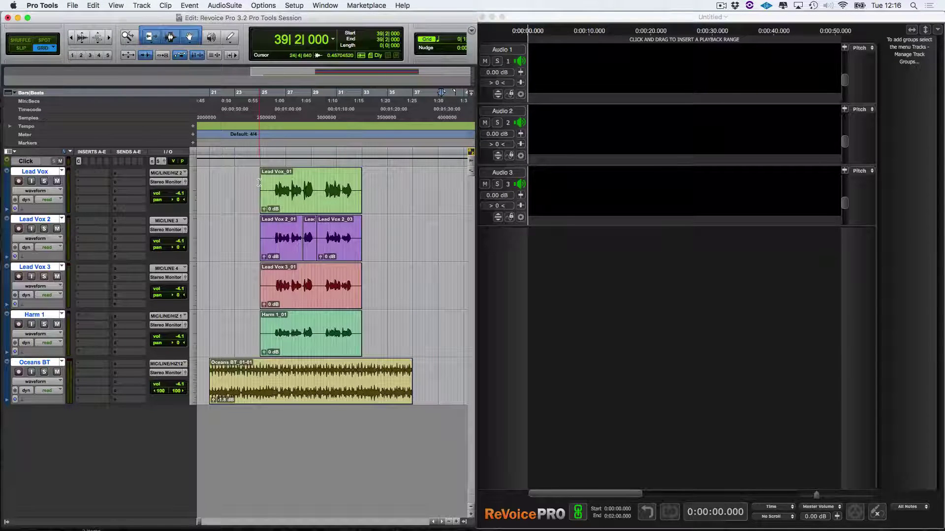
- Play the Pro Tools arrangement from bar 25, then stop
{"action": "left_click", "coordinate": [260, 183]}
{"action": "key", "text": "space"}
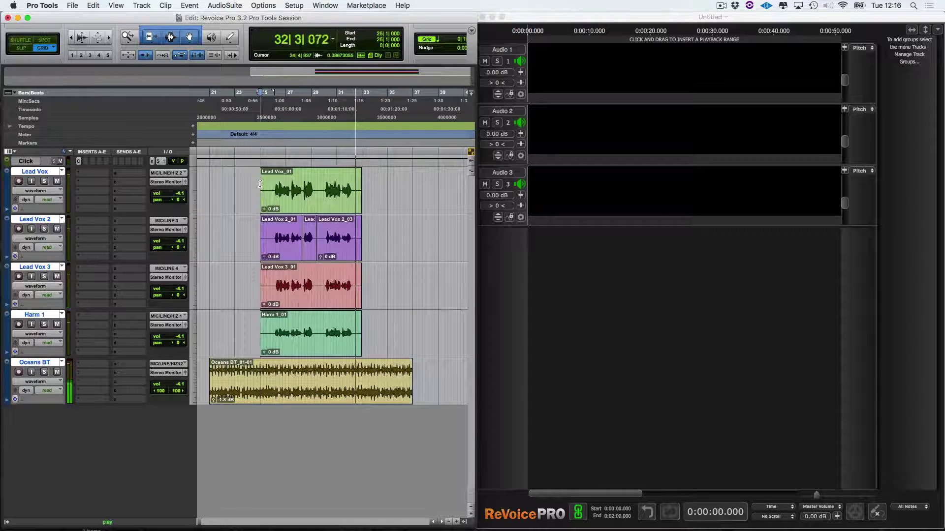
{"action": "key", "text": "space"}
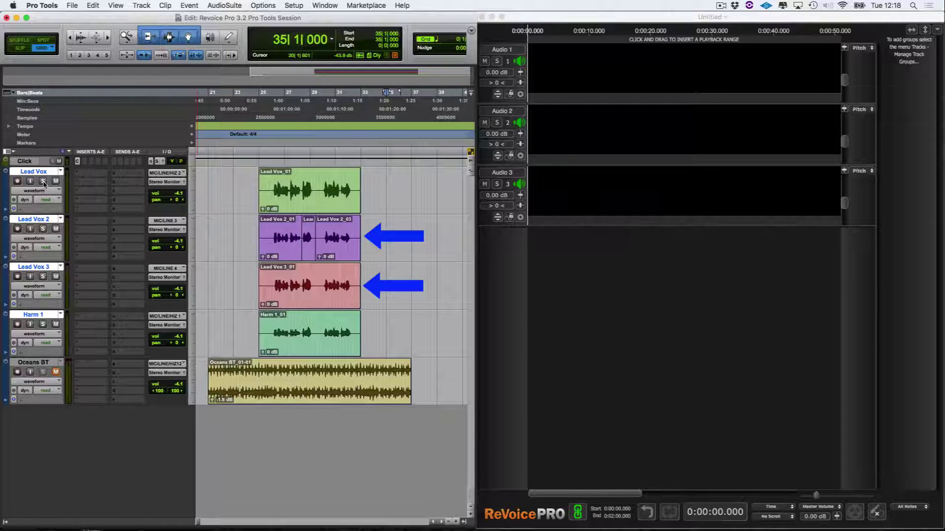
- Solo the four vocal tracks and play them alone, stopping back at bar 25
{"action": "left_click", "coordinate": [43, 182]}
{"action": "left_click", "coordinate": [275, 200]}
{"action": "key", "text": "space"}
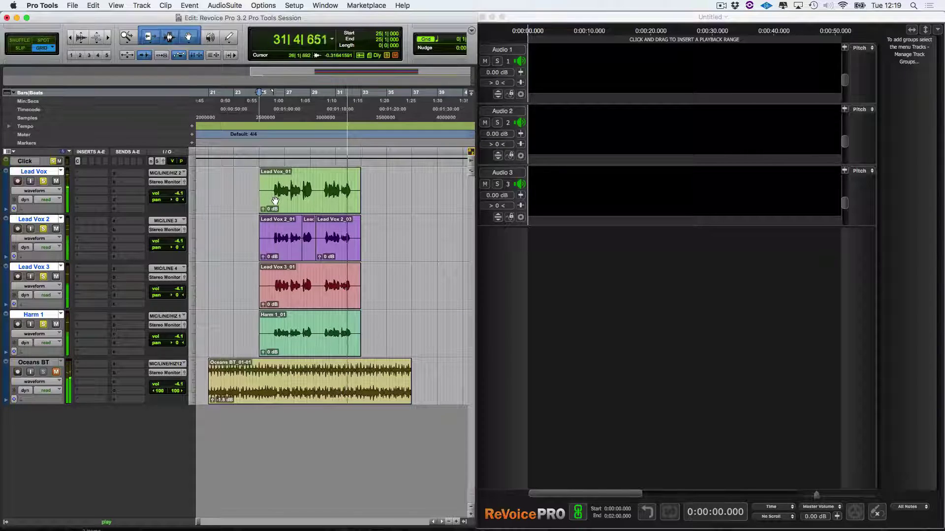
{"action": "key", "text": "space"}
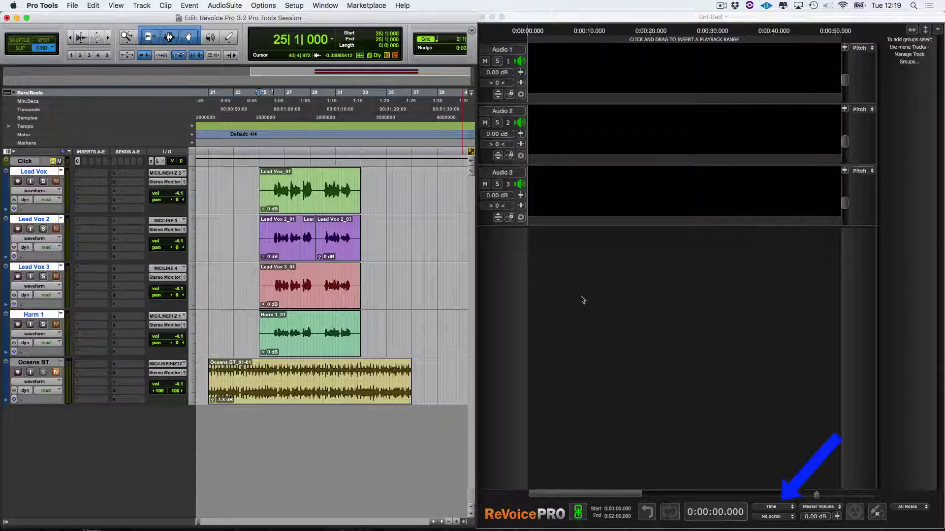
- Switch ReVoice Pro's timeline to Bars & Beats and open the Revoice Pro Link AudioSuite plug-in in Pro Tools
{"action": "left_click", "coordinate": [775, 507]}
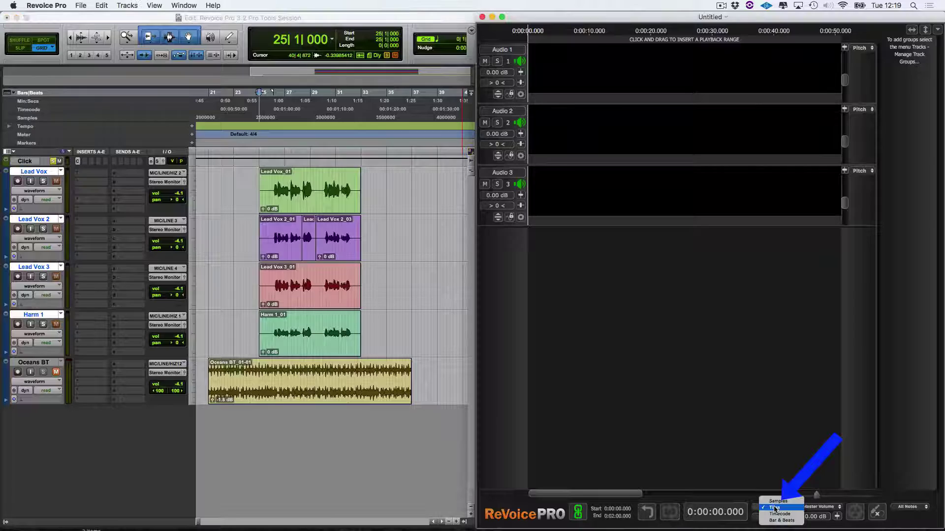
{"action": "left_click", "coordinate": [779, 520]}
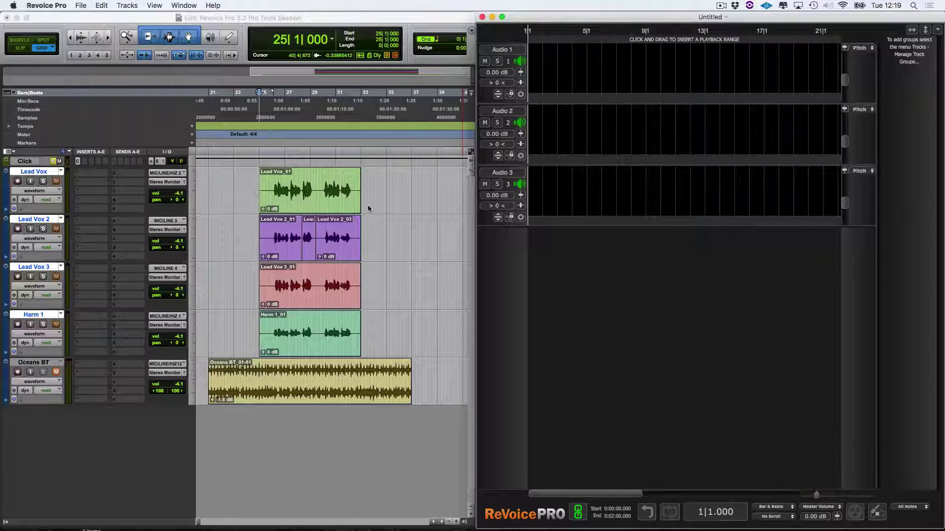
{"action": "left_click", "coordinate": [143, 19]}
{"action": "left_click", "coordinate": [224, 6]}
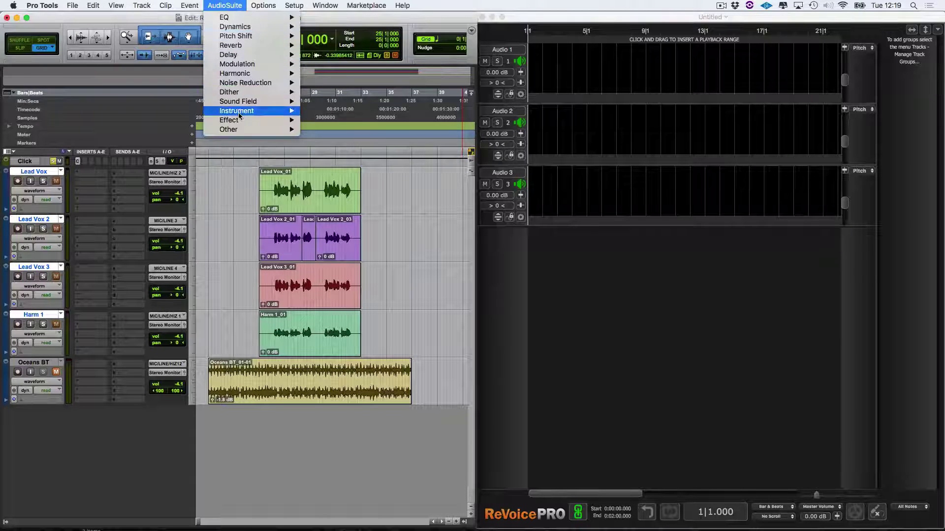
{"action": "mouse_move", "coordinate": [241, 131]}
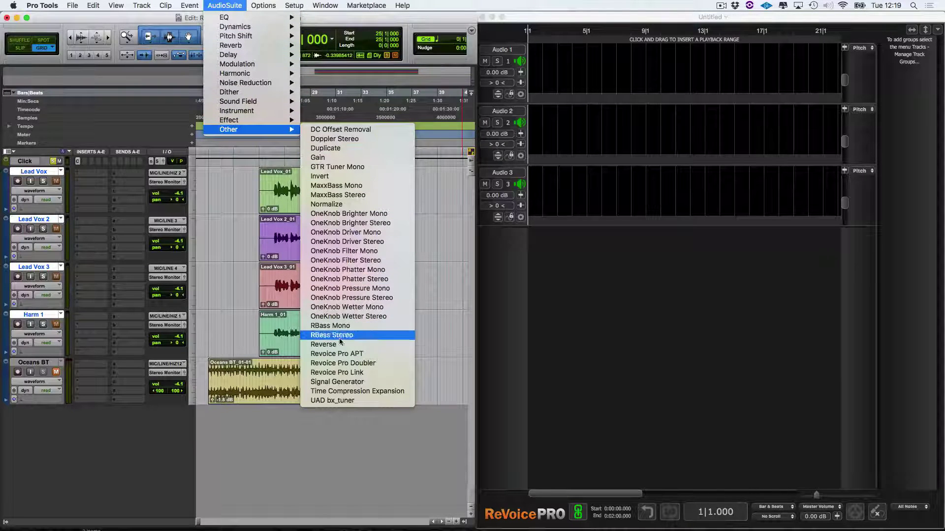
{"action": "left_click", "coordinate": [343, 373]}
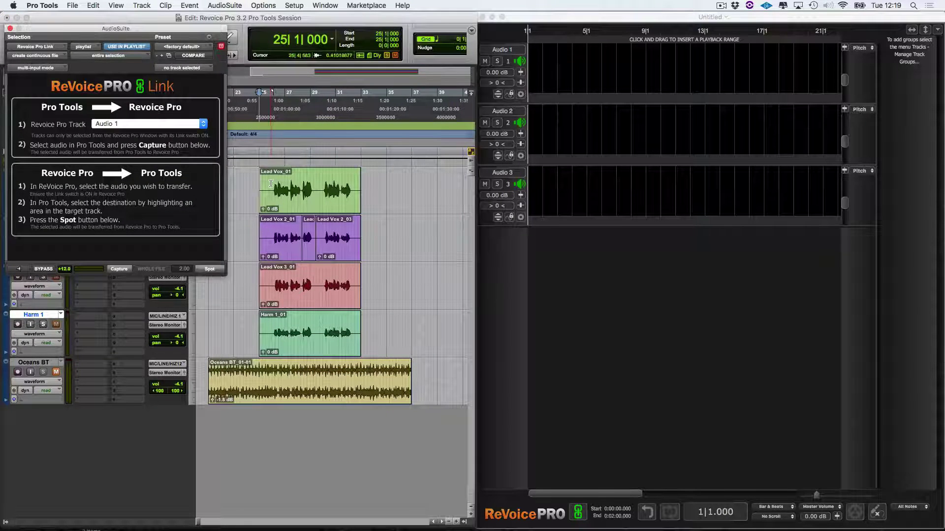
- Capture Lead Vox bars 26–32 into ReVoice Audio 1 and Lead Vox 2 into Audio 2
{"action": "left_click_drag", "start_coordinate": [272, 190], "coordinate": [354, 189]}
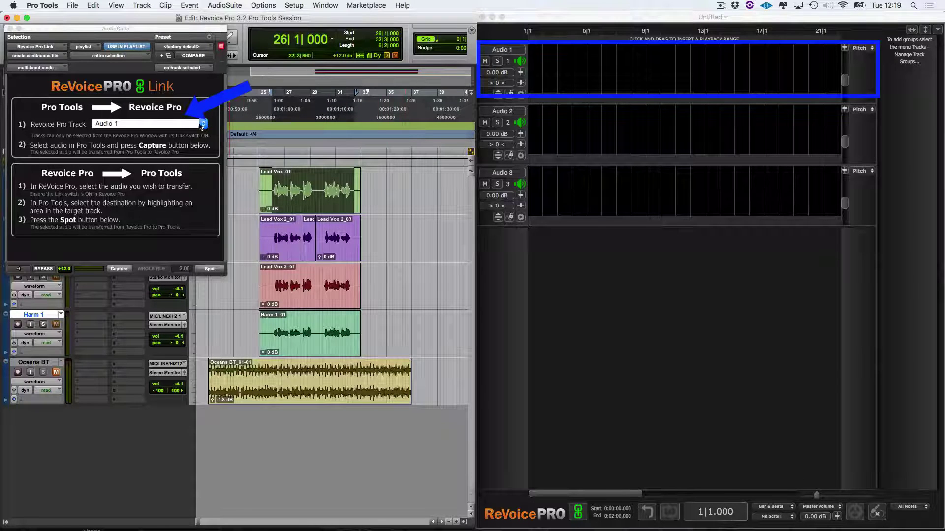
{"action": "left_click", "coordinate": [116, 270]}
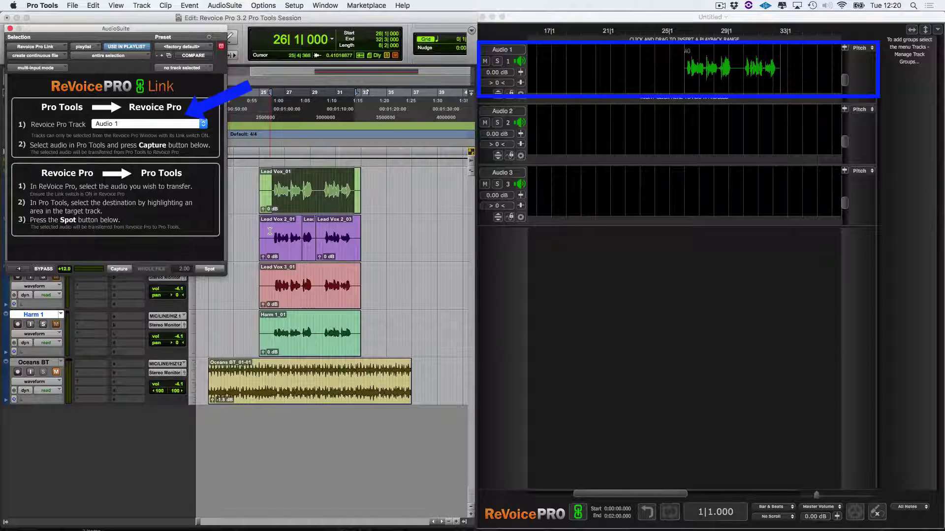
{"action": "left_click_drag", "start_coordinate": [270, 232], "coordinate": [308, 236]}
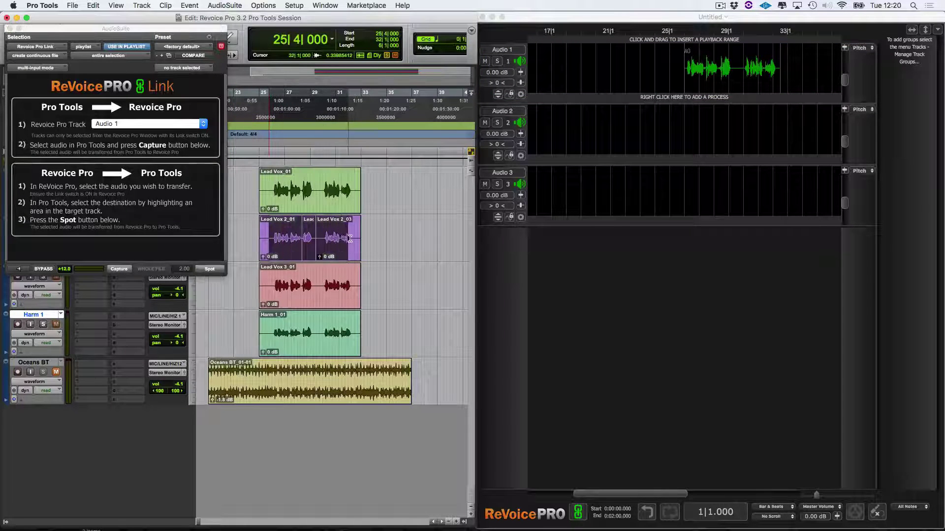
{"action": "left_click_drag", "start_coordinate": [349, 239], "coordinate": [355, 238]}
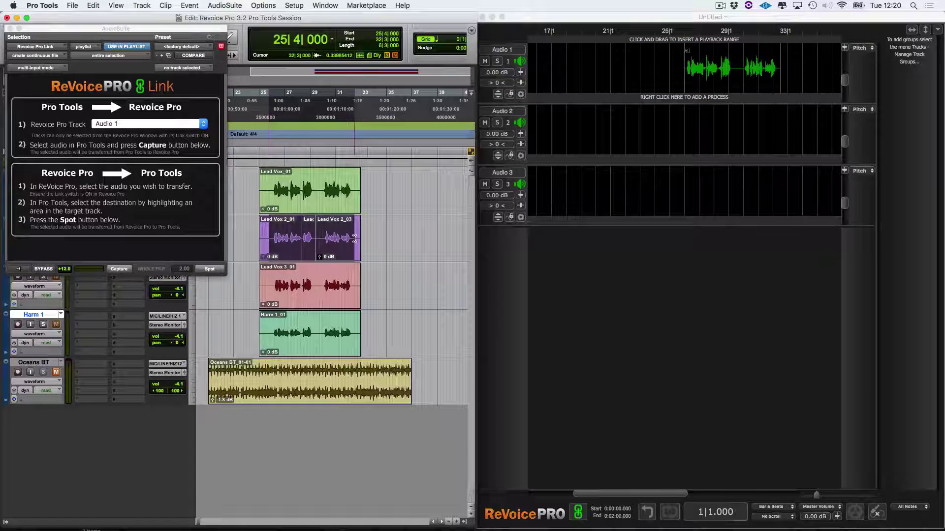
{"action": "left_click", "coordinate": [204, 126]}
{"action": "left_click", "coordinate": [163, 133]}
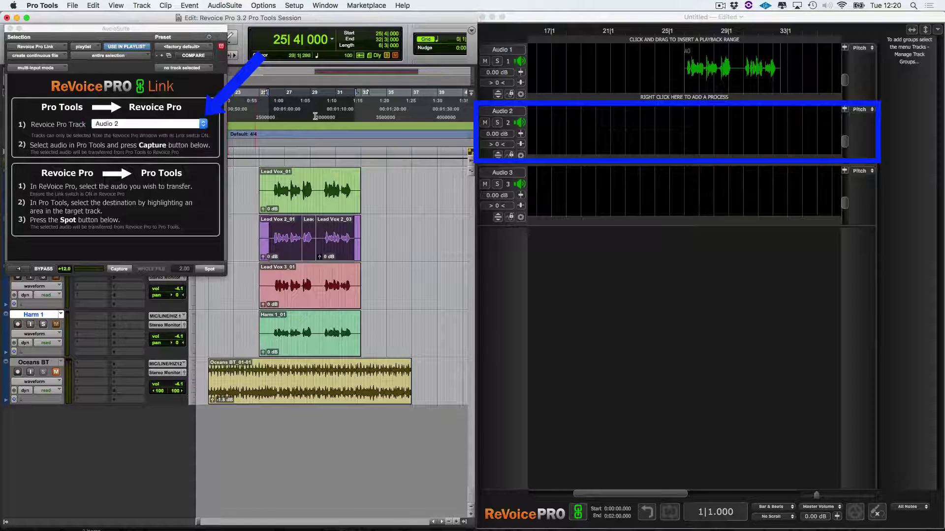
{"action": "left_click", "coordinate": [119, 269]}
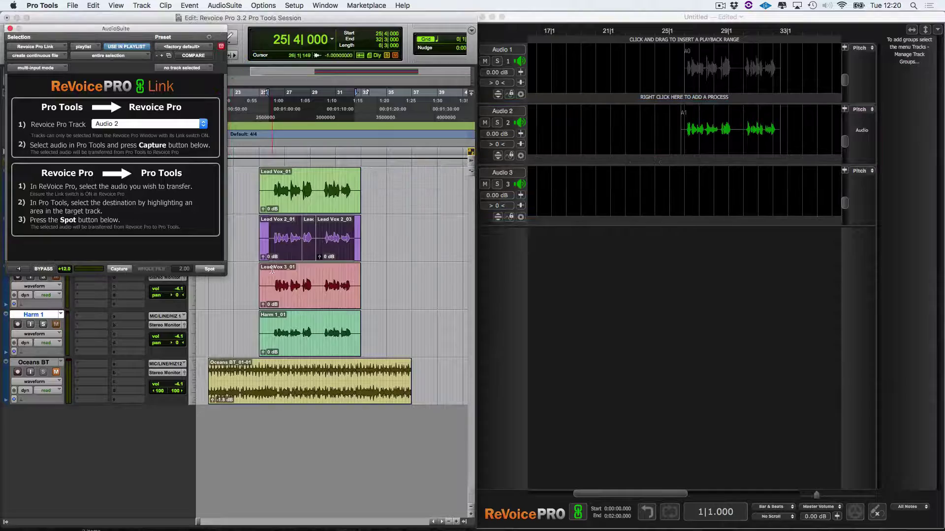
- Capture the Lead Vox 3 selection into ReVoice track Audio 3
{"action": "left_click_drag", "start_coordinate": [272, 284], "coordinate": [355, 284]}
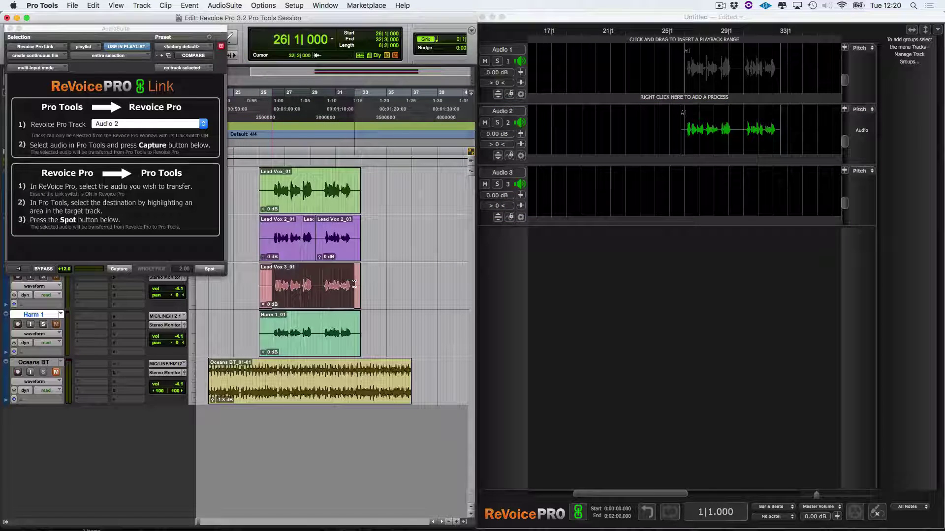
{"action": "left_click", "coordinate": [203, 124]}
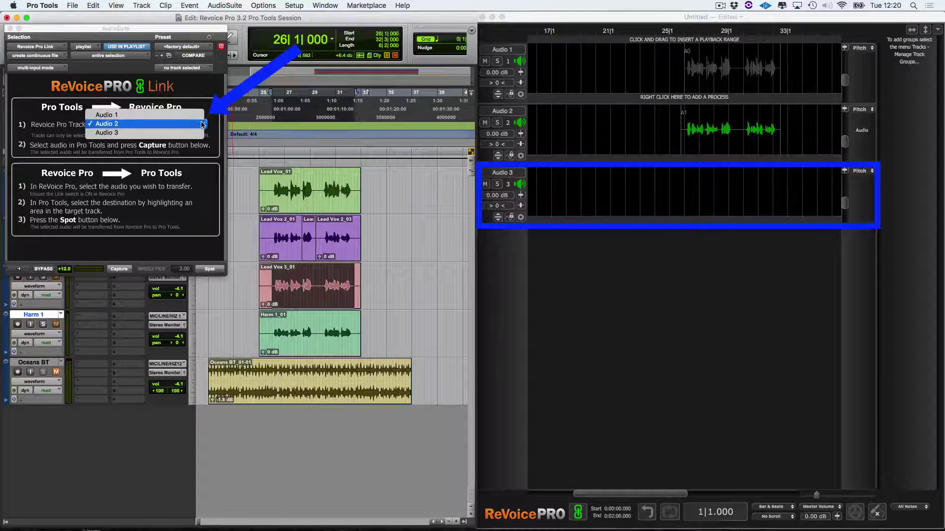
{"action": "left_click", "coordinate": [179, 133]}
{"action": "left_click", "coordinate": [122, 270]}
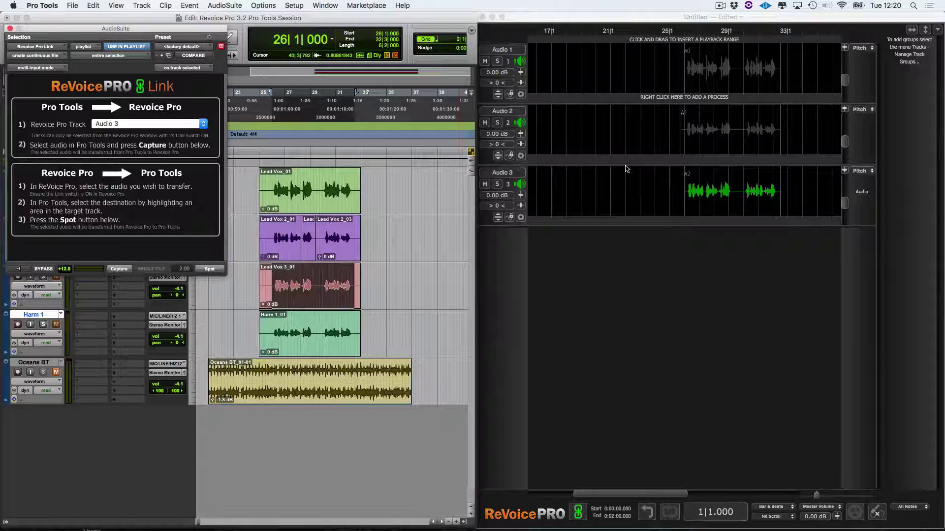
- Turn Audio 1's captured vocal into a Warp region
{"action": "left_click", "coordinate": [722, 70]}
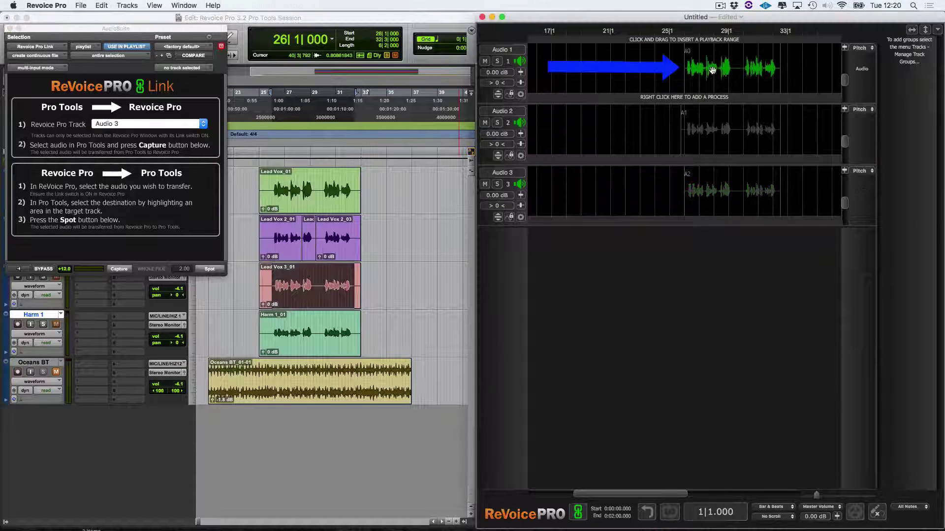
{"action": "right_click", "coordinate": [716, 72]}
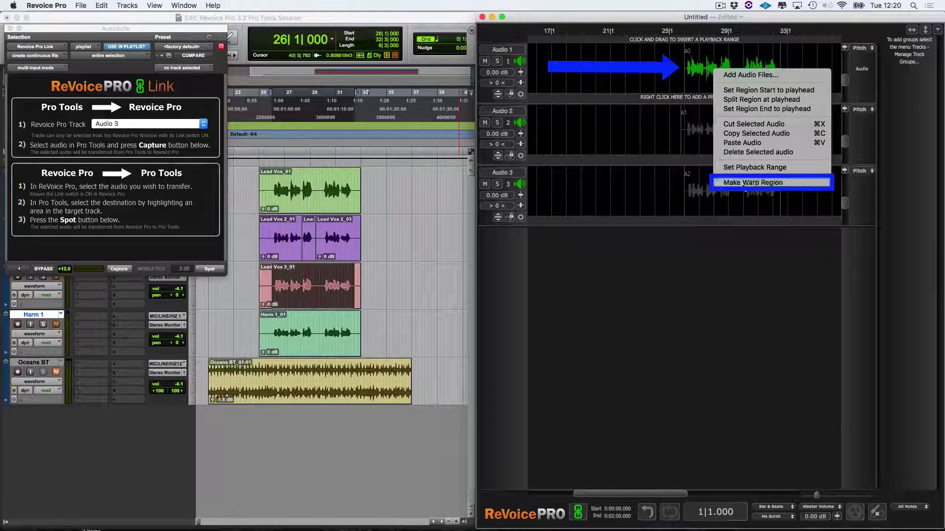
{"action": "left_click", "coordinate": [743, 182]}
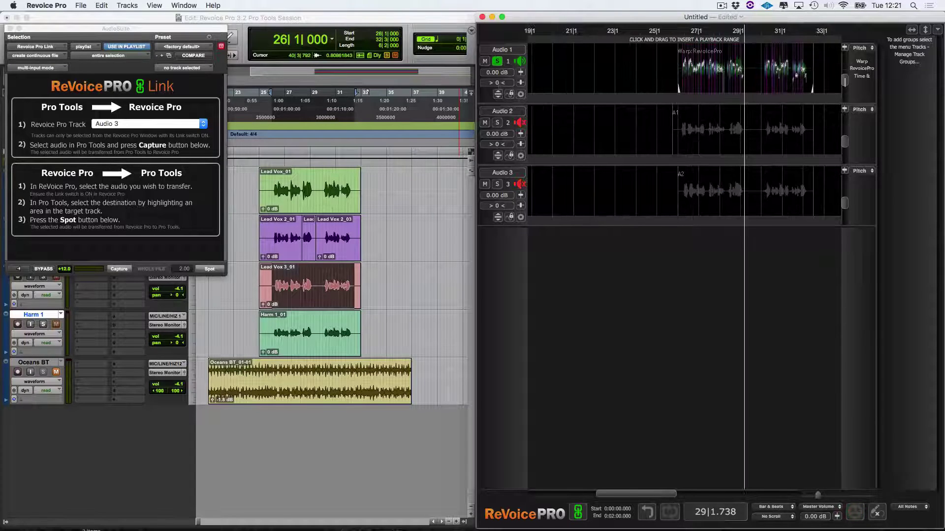
- Expand Audio 1 into the pitch editor, zoom in, and audition a range over bars 26–27
{"action": "left_click", "coordinate": [498, 94]}
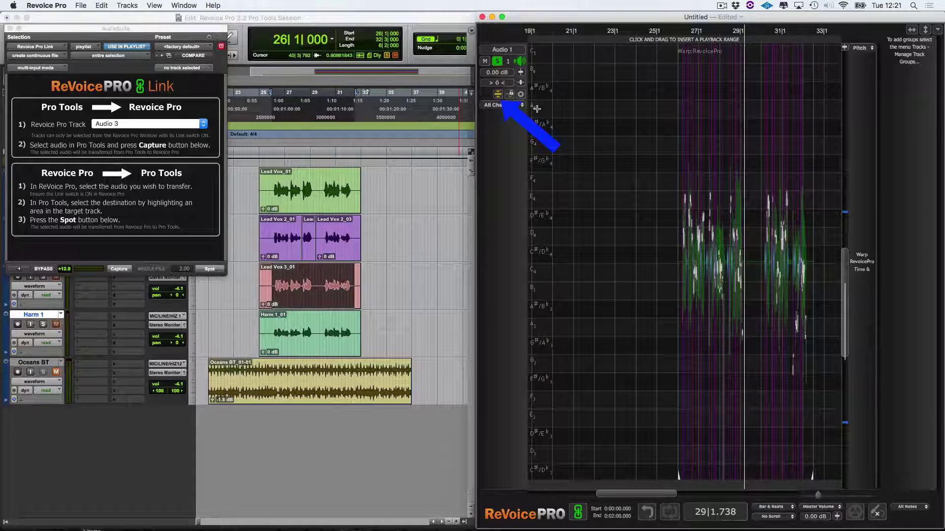
{"action": "key", "text": "t"}
{"action": "key", "text": "t"}
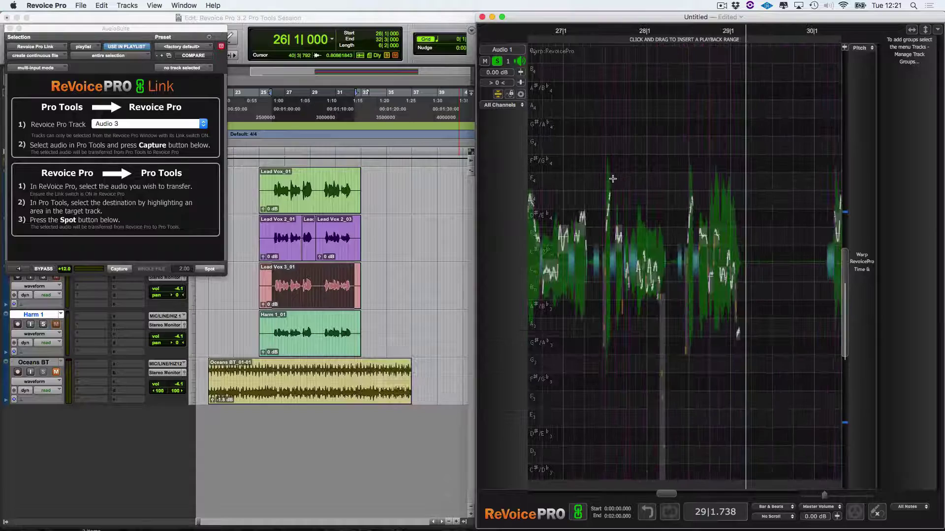
{"action": "scroll", "coordinate": [600, 176], "scroll_direction": "left", "scroll_amount": 5}
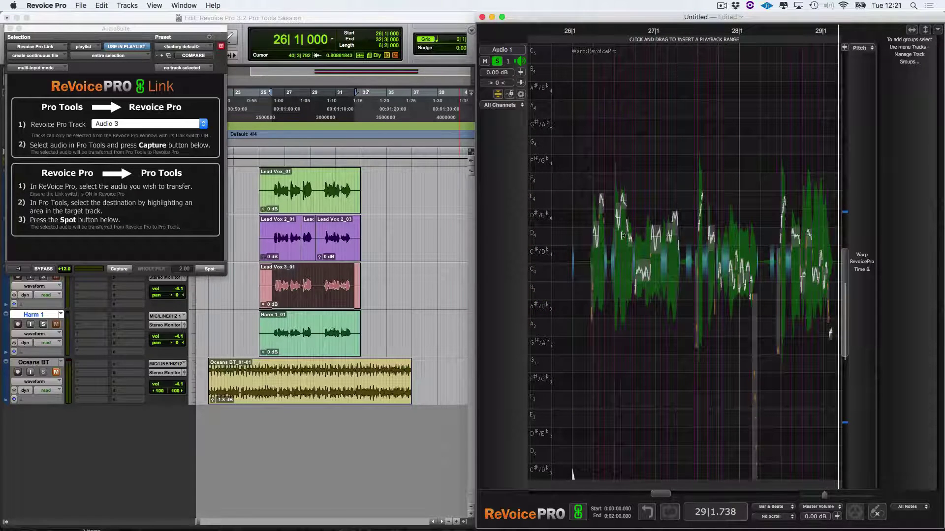
{"action": "left_click_drag", "start_coordinate": [590, 192], "coordinate": [713, 348]}
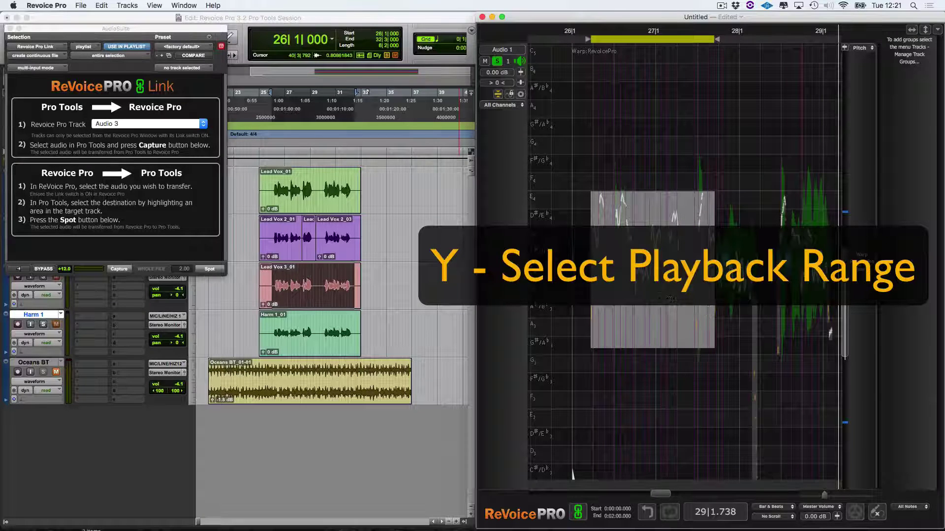
{"action": "key", "text": "space"}
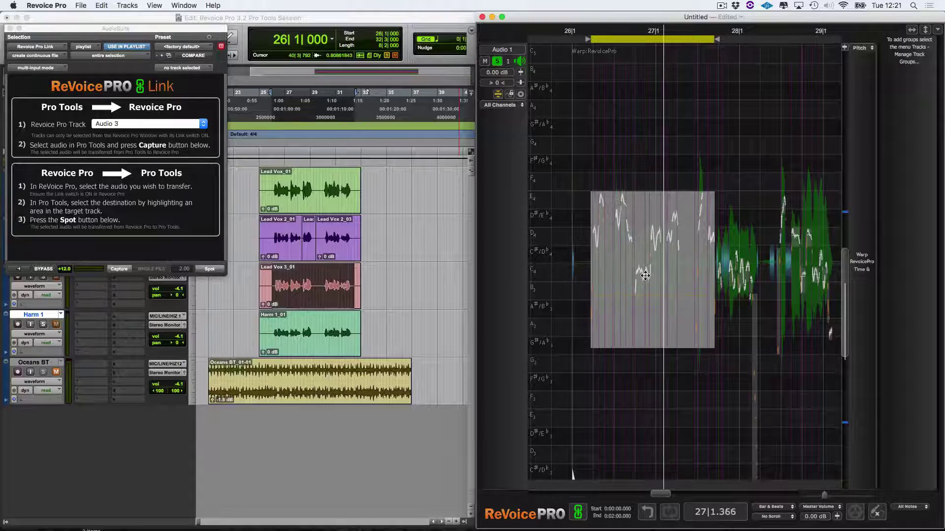
- Drag the short note just after bar 27 upward in pitch and audition the corrected phrase
{"action": "left_click", "coordinate": [674, 218]}
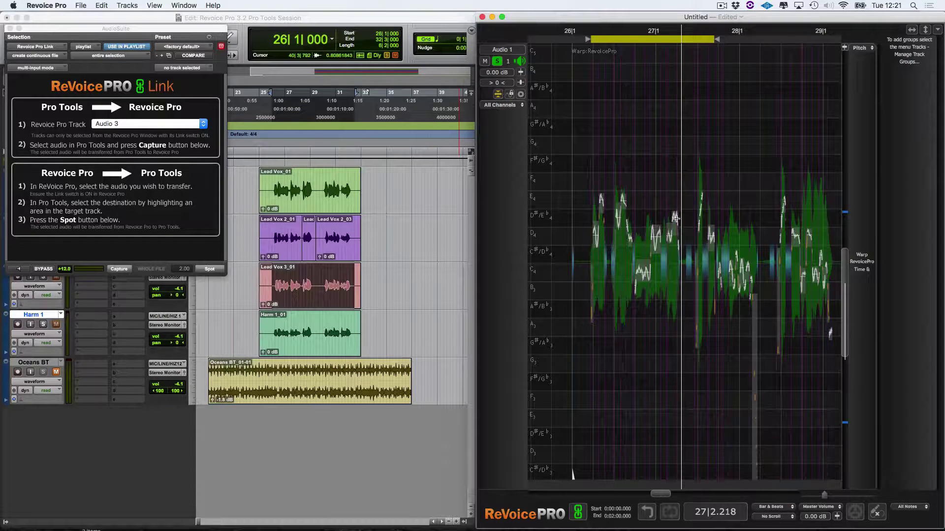
{"action": "left_click_drag", "start_coordinate": [675, 218], "coordinate": [675, 204]}
{"action": "key", "text": "space"}
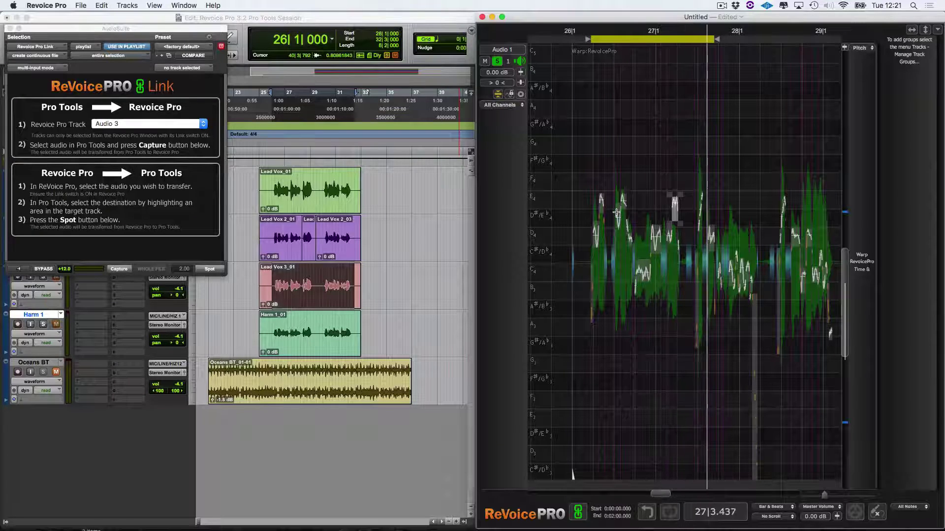
{"action": "key", "text": "space"}
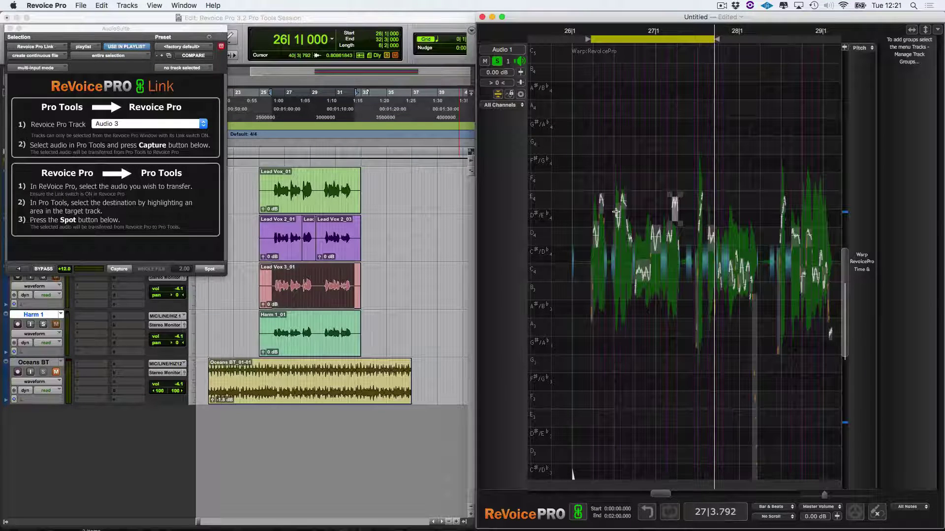
- Toggle Audio 1's track height to collapse the pitch editor back to the Audio 1–3 lanes
{"action": "left_click", "coordinate": [498, 95]}
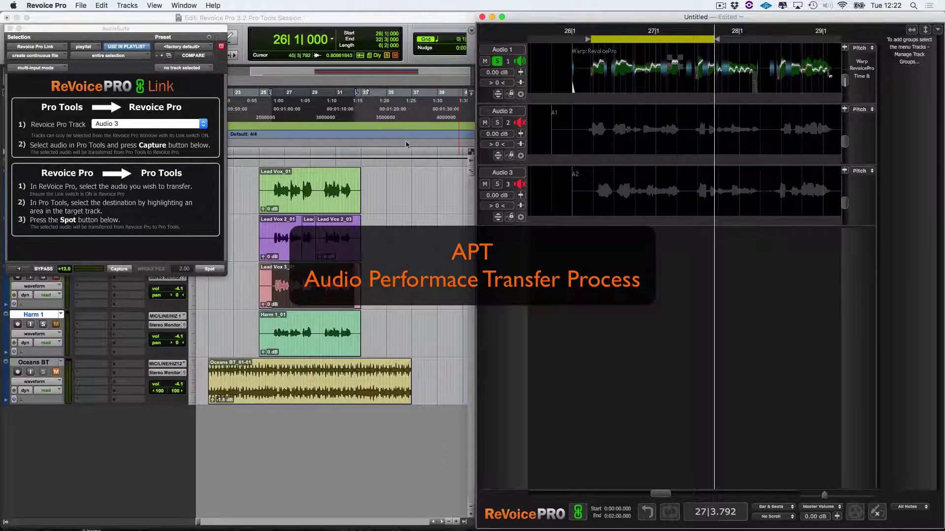
- Add 2 new audio tracks through Tracks > Add Tracks, named Output 1 and Output 2
{"action": "left_click", "coordinate": [129, 5]}
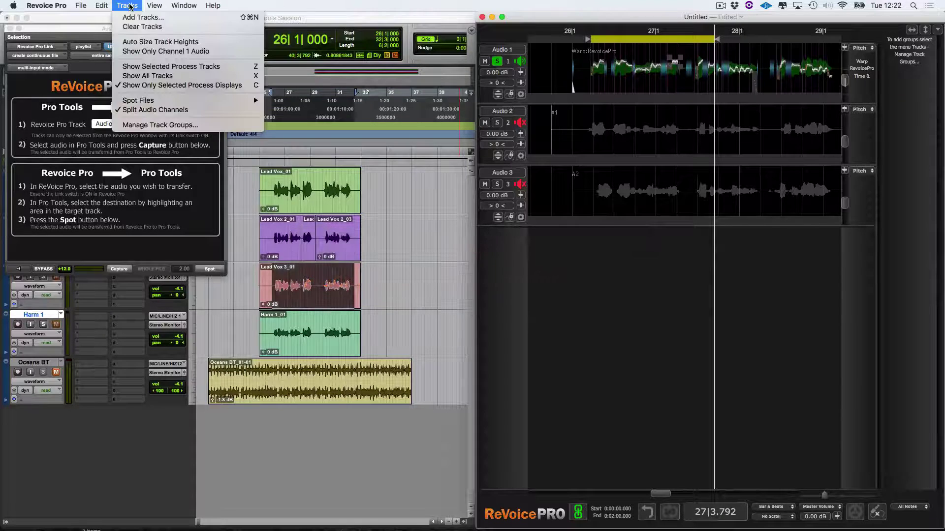
{"action": "left_click", "coordinate": [131, 17]}
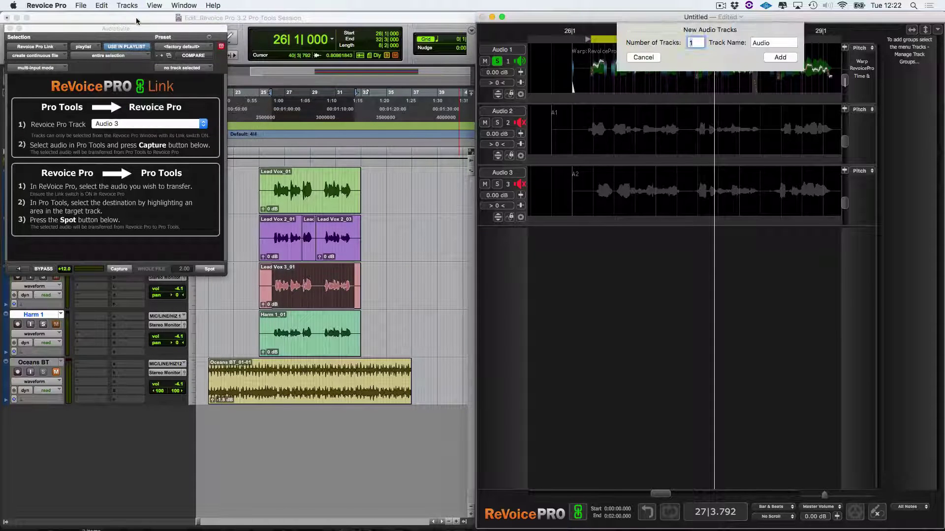
{"action": "type", "text": "2"}
{"action": "key", "text": "Tab"}
{"action": "type", "text": "Output"}
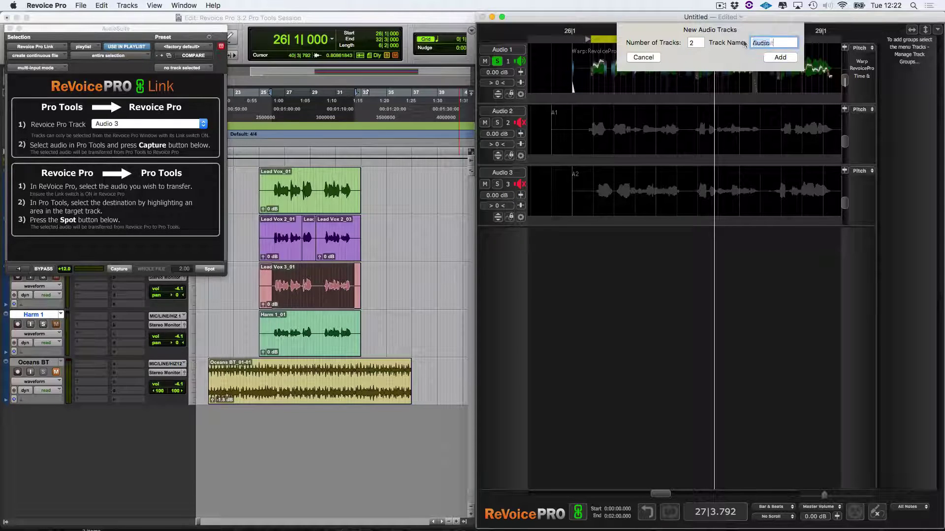
{"action": "type", "text": " 1"}
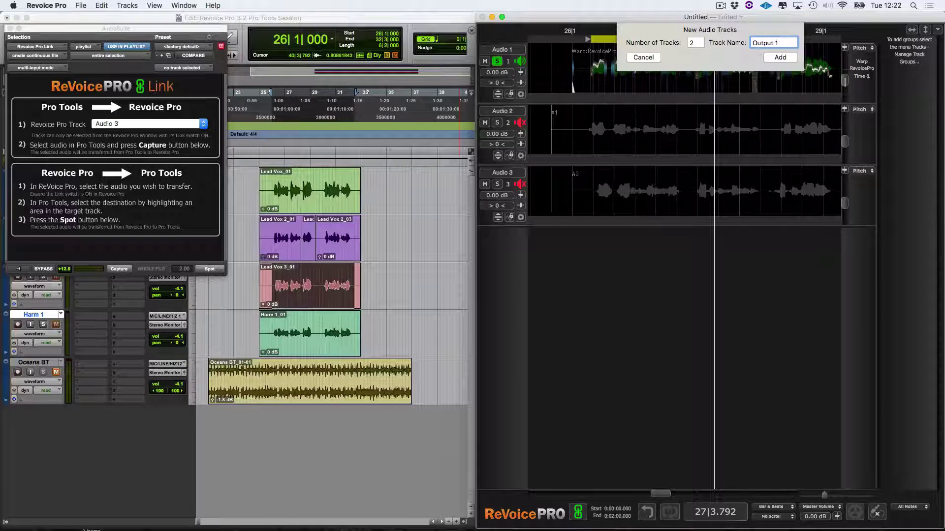
{"action": "key", "text": "super+a"}
{"action": "left_click", "coordinate": [792, 59]}
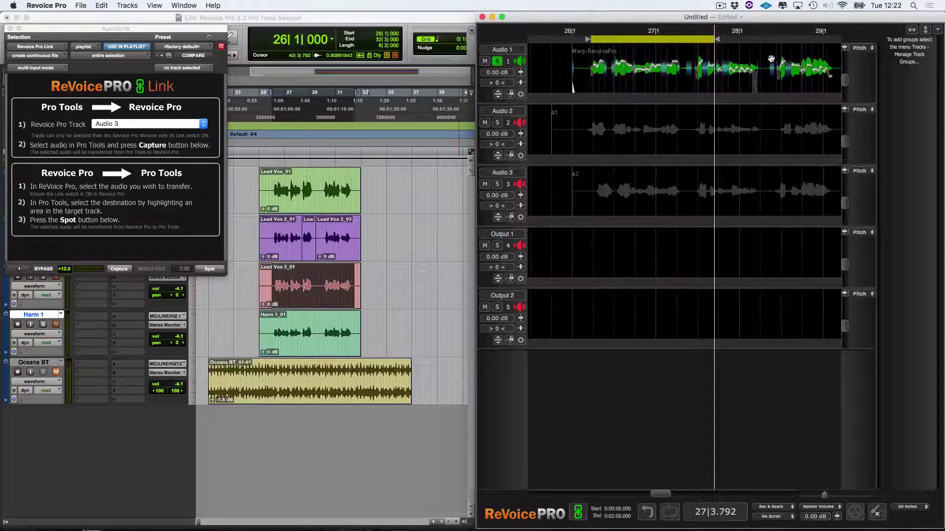
- Start a new APT process with the Vocal - Slightly Loose Time and Pitch preset, keeping Audio 2 as dub
{"action": "key", "text": "super+n"}
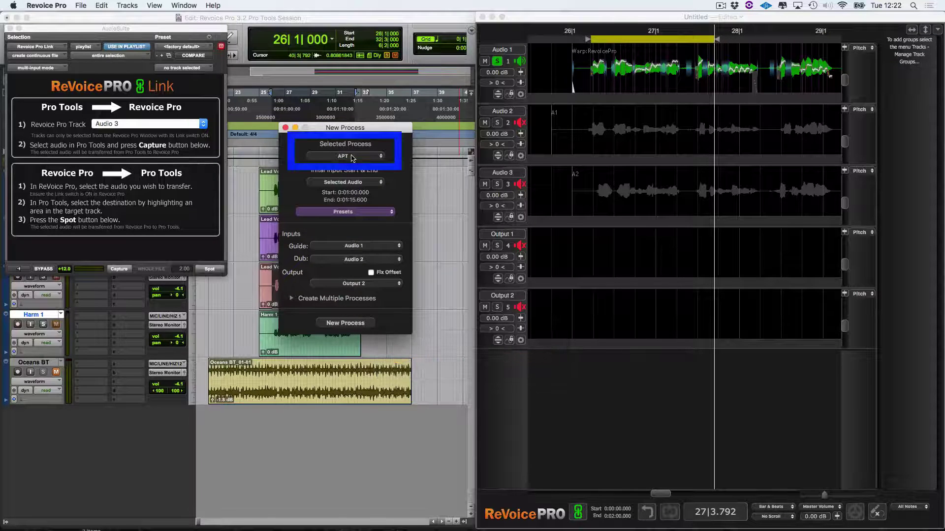
{"action": "left_click", "coordinate": [367, 212]}
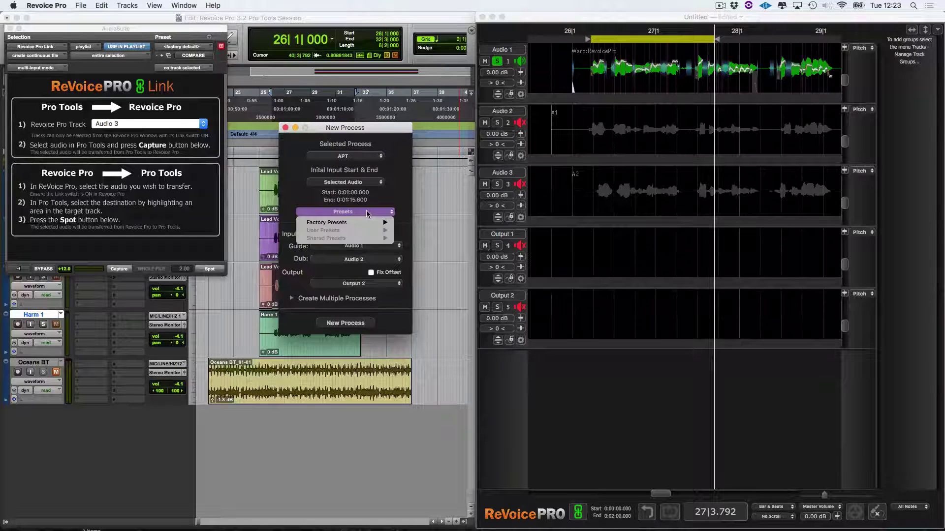
{"action": "mouse_move", "coordinate": [369, 224]}
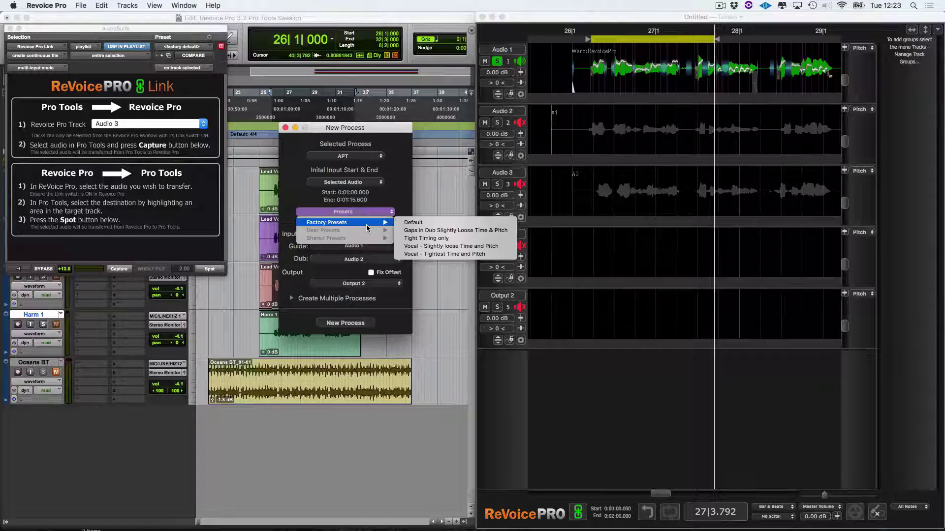
{"action": "left_click", "coordinate": [444, 246]}
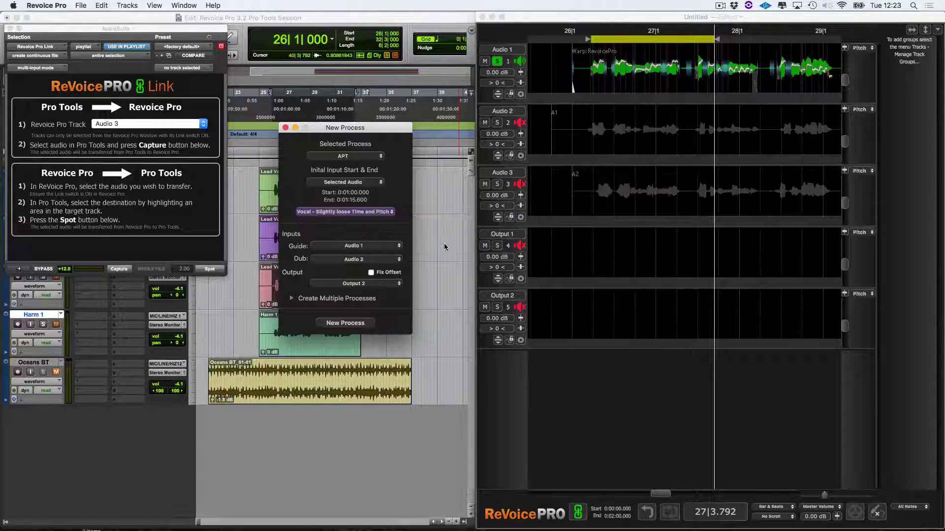
{"action": "left_click", "coordinate": [377, 260]}
{"action": "left_click", "coordinate": [370, 262]}
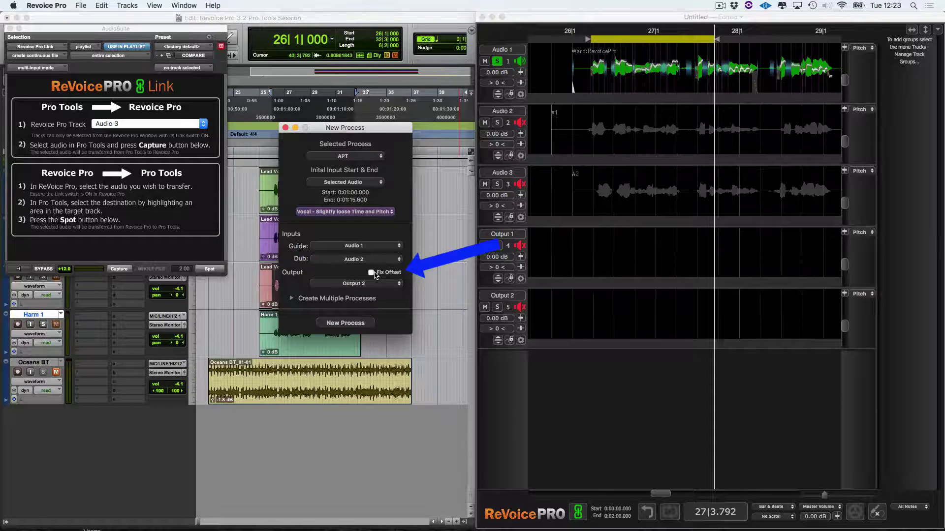
- Enable Fix Offset, send output to Output 1, and set Create Multiple Processes to 2
{"action": "left_click", "coordinate": [372, 272]}
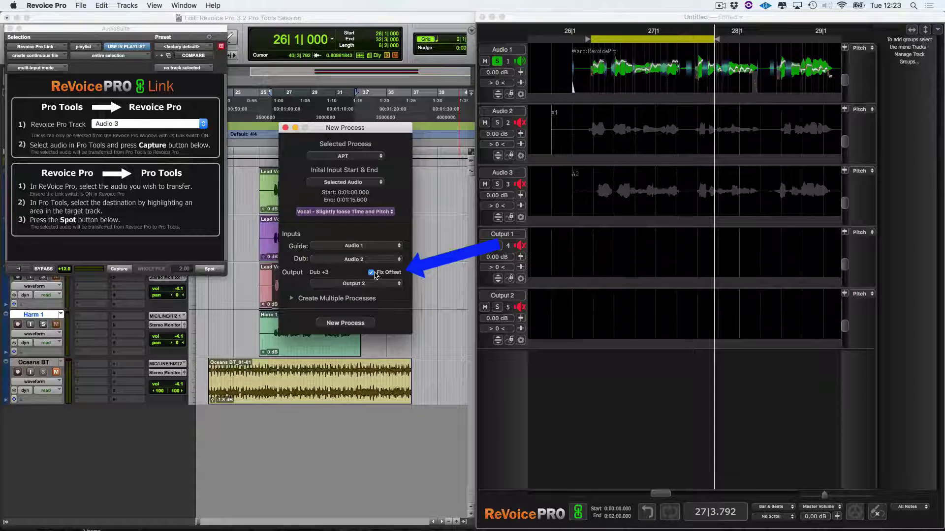
{"action": "left_click", "coordinate": [374, 285]}
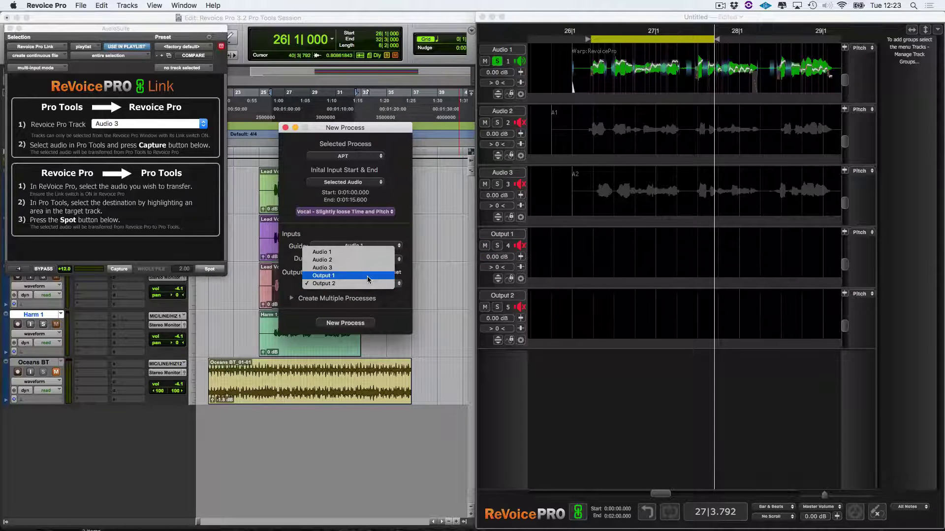
{"action": "left_click", "coordinate": [369, 276]}
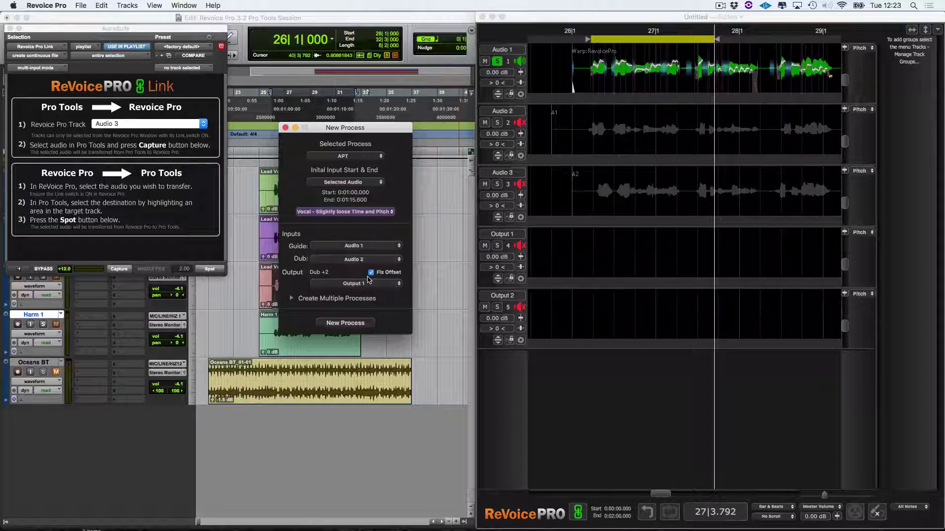
{"action": "left_click", "coordinate": [293, 299]}
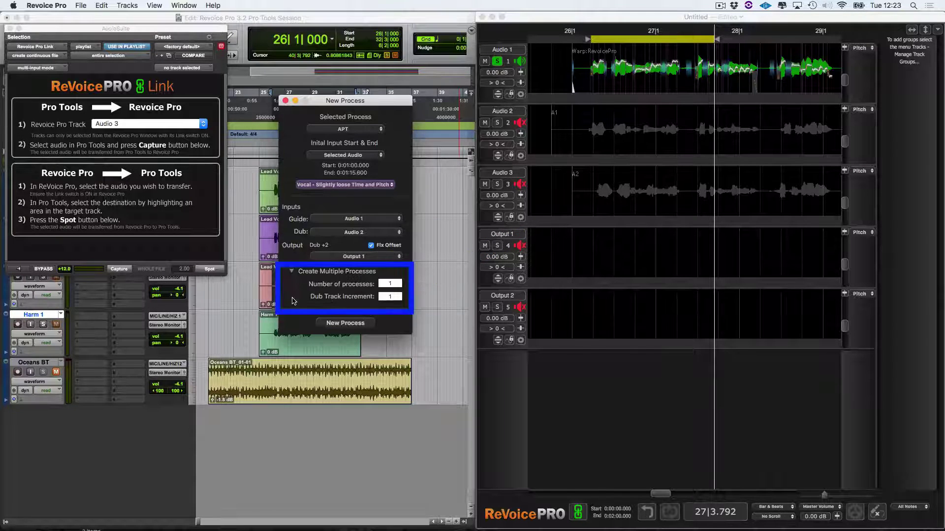
{"action": "left_click", "coordinate": [395, 284]}
{"action": "type", "text": "2"}
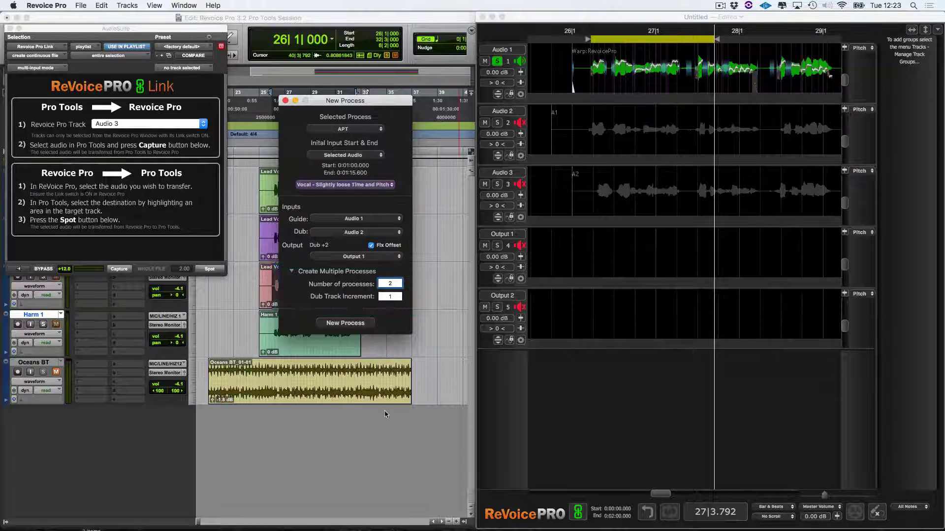
- Run the two APT alignments, mute the outputs, and play the original Audio 2 and 3 doubles soloed
{"action": "left_click", "coordinate": [351, 328]}
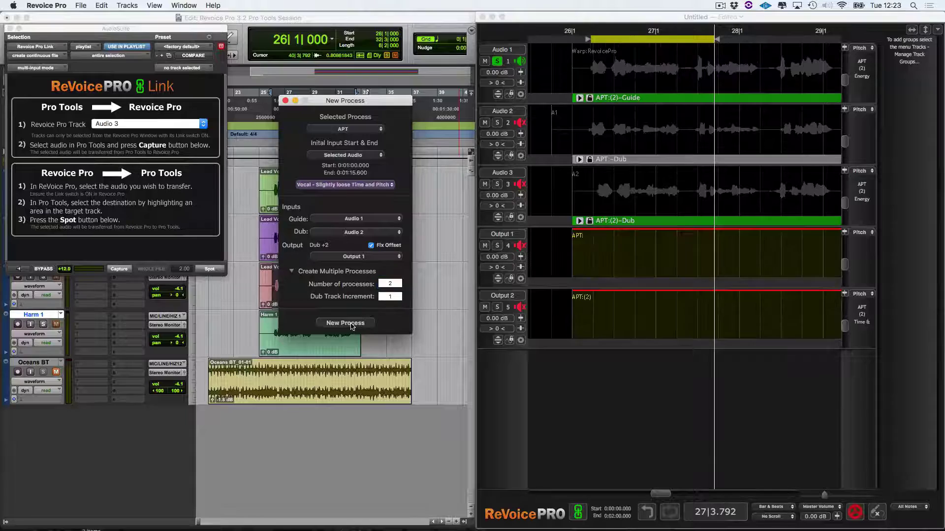
{"action": "left_click", "coordinate": [484, 246]}
{"action": "left_click", "coordinate": [484, 307]}
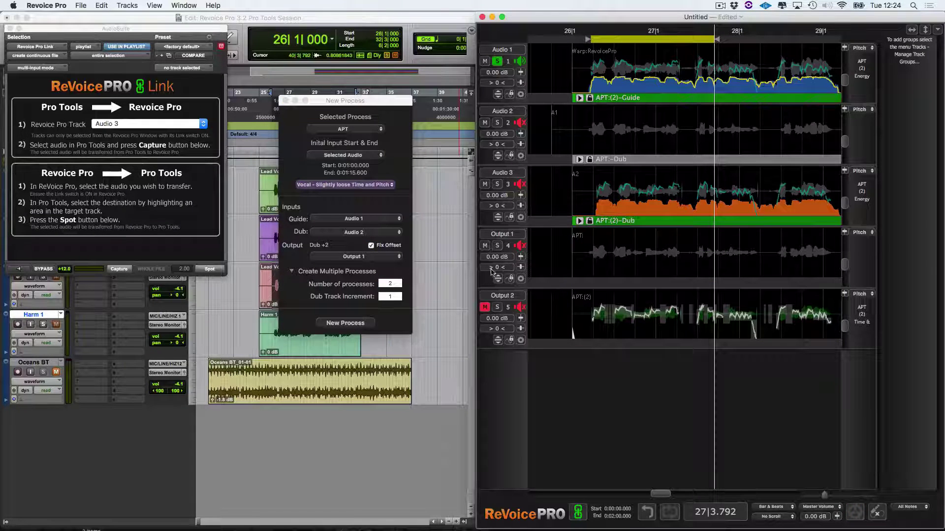
{"action": "left_click", "coordinate": [484, 246]}
{"action": "left_click", "coordinate": [497, 122]}
{"action": "left_click", "coordinate": [497, 184]}
{"action": "key", "text": "space"}
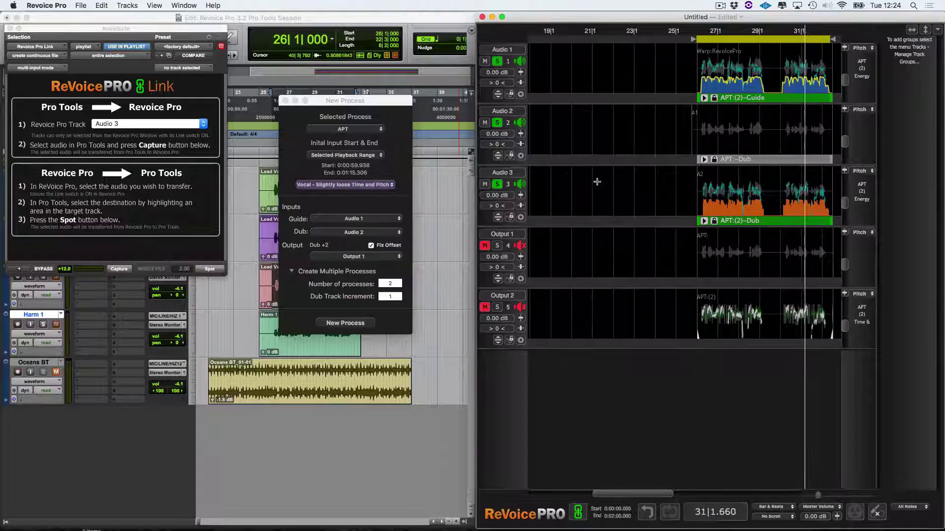
- Solo the aligned Output 1 and Output 2 and play them back from the range start
{"action": "left_click", "coordinate": [498, 185]}
{"action": "left_click", "coordinate": [498, 306]}
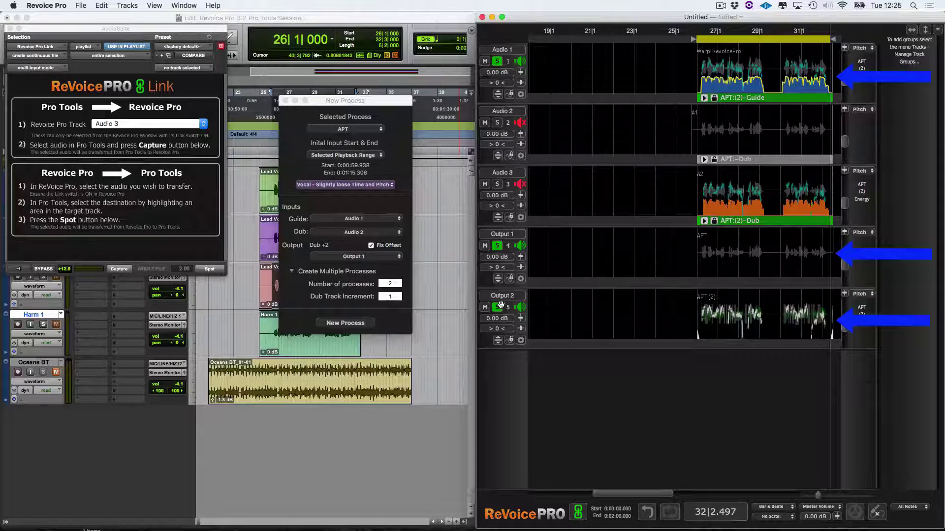
{"action": "key", "text": "space"}
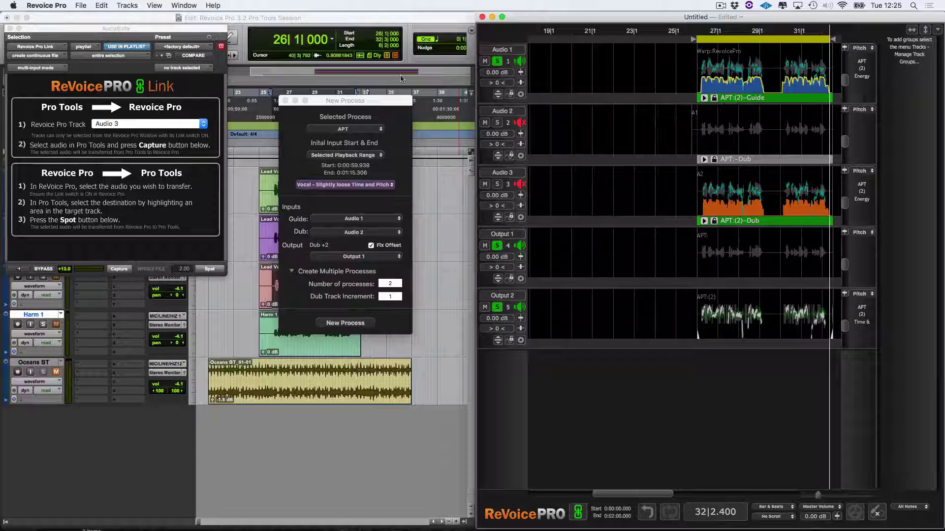
- Add a new track named Harm 1
{"action": "left_click", "coordinate": [134, 7]}
{"action": "left_click", "coordinate": [143, 18]}
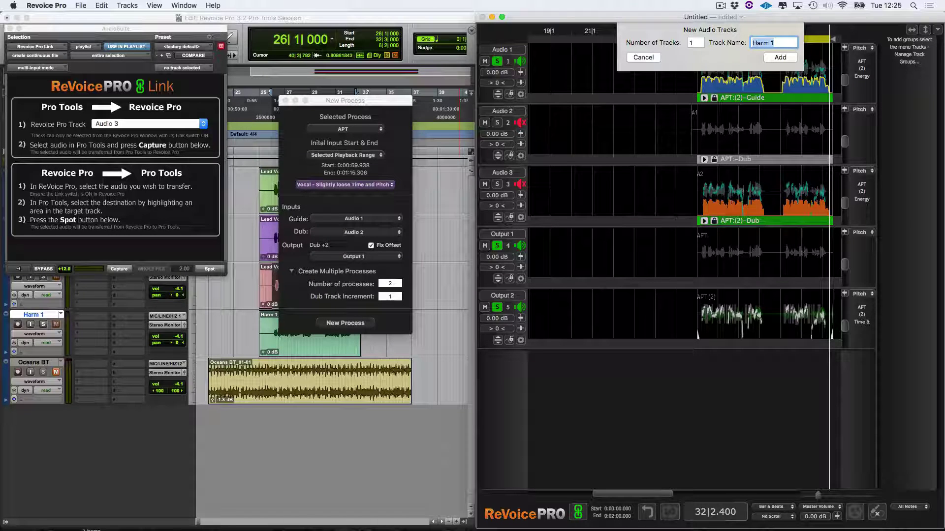
{"action": "left_click", "coordinate": [781, 58]}
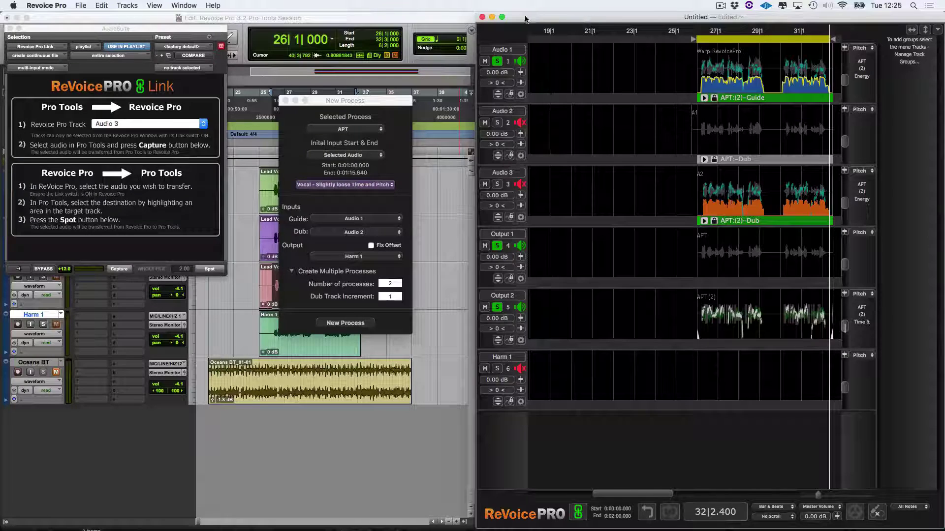
- Add another track named Out 3, which becomes the pending process's output
{"action": "left_click", "coordinate": [129, 6]}
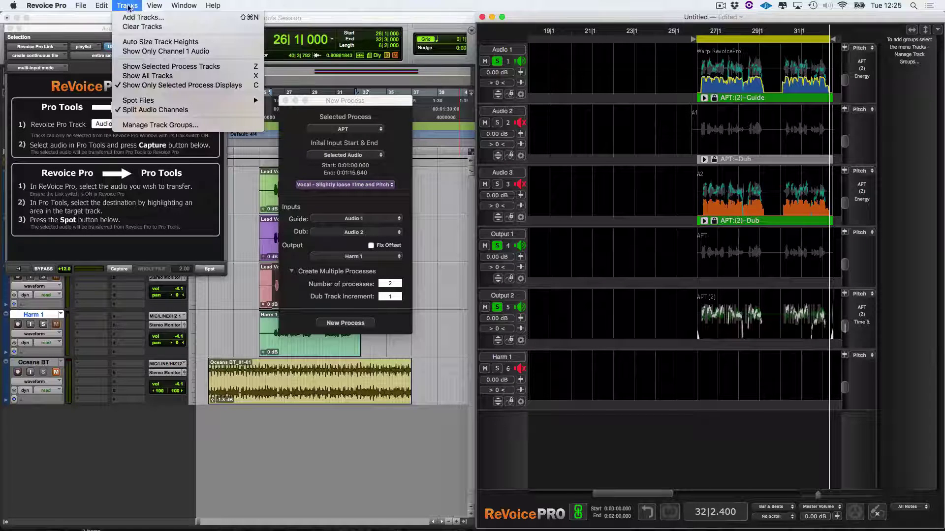
{"action": "left_click", "coordinate": [130, 16]}
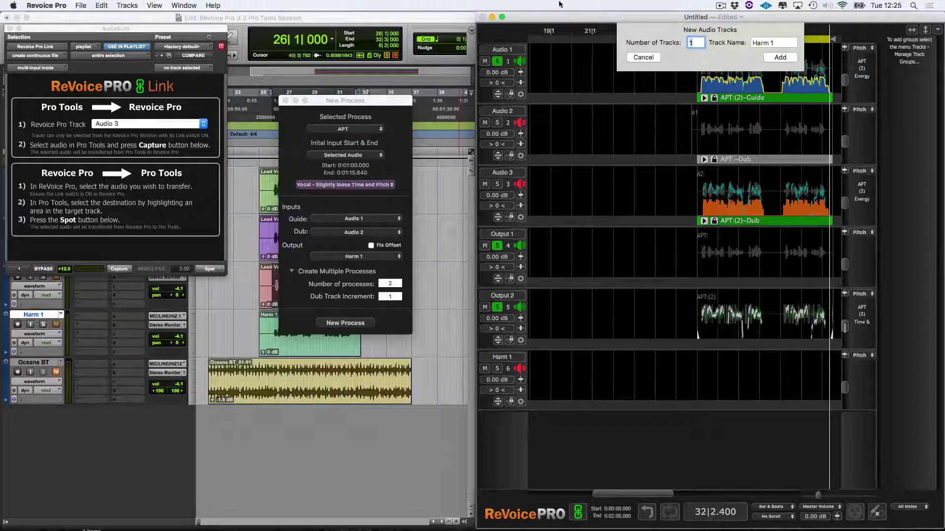
{"action": "key", "text": "Tab"}
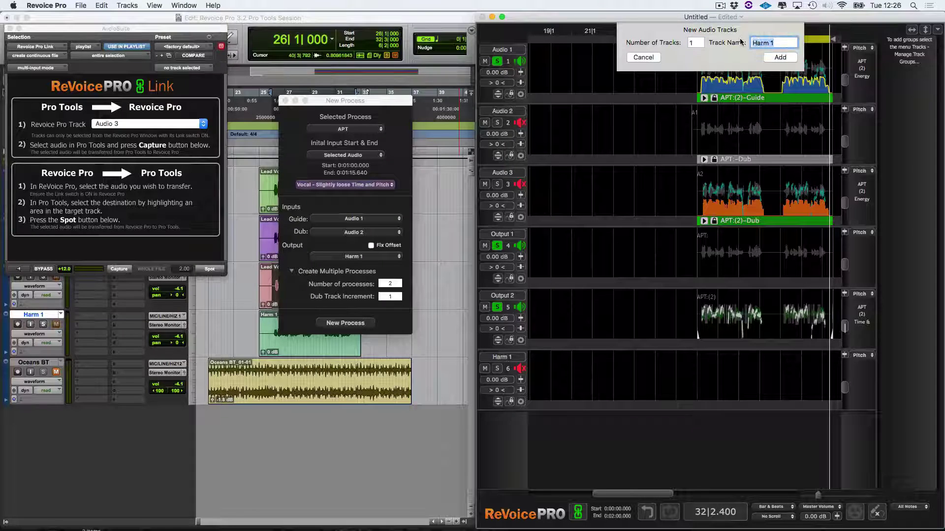
{"action": "type", "text": "Out 3"}
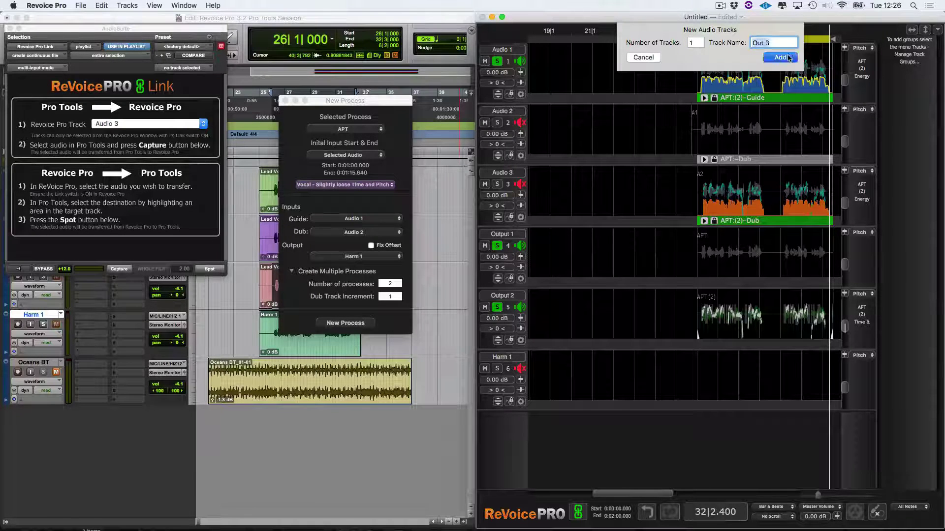
{"action": "left_click", "coordinate": [787, 56]}
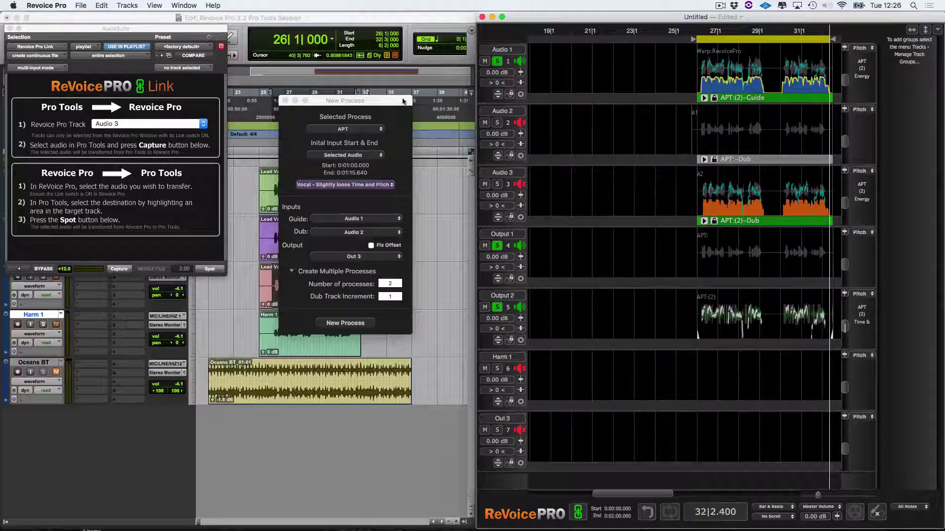
- In Pro Tools, select the whole Harm 1 clip and capture it into ReVoice Pro's Harm 1 track
{"action": "left_click", "coordinate": [284, 101]}
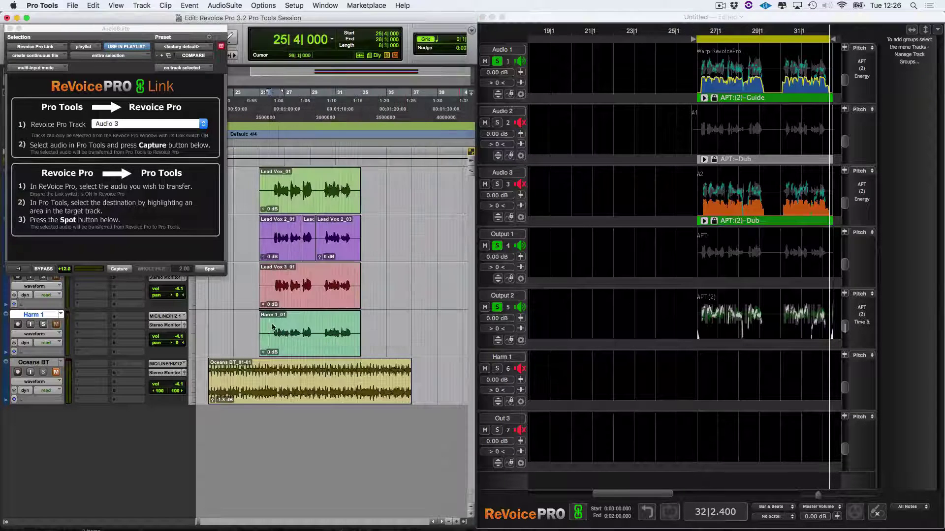
{"action": "left_click_drag", "start_coordinate": [269, 335], "coordinate": [353, 335]}
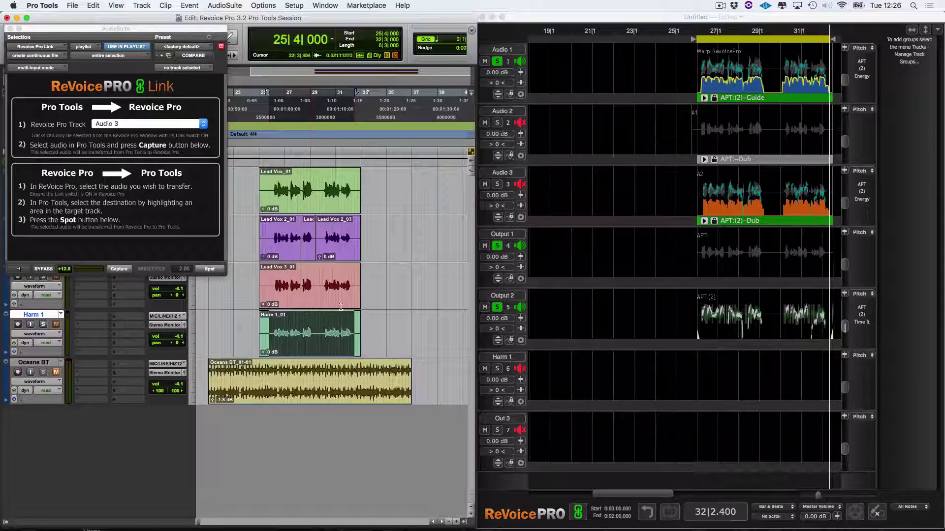
{"action": "left_click", "coordinate": [203, 125]}
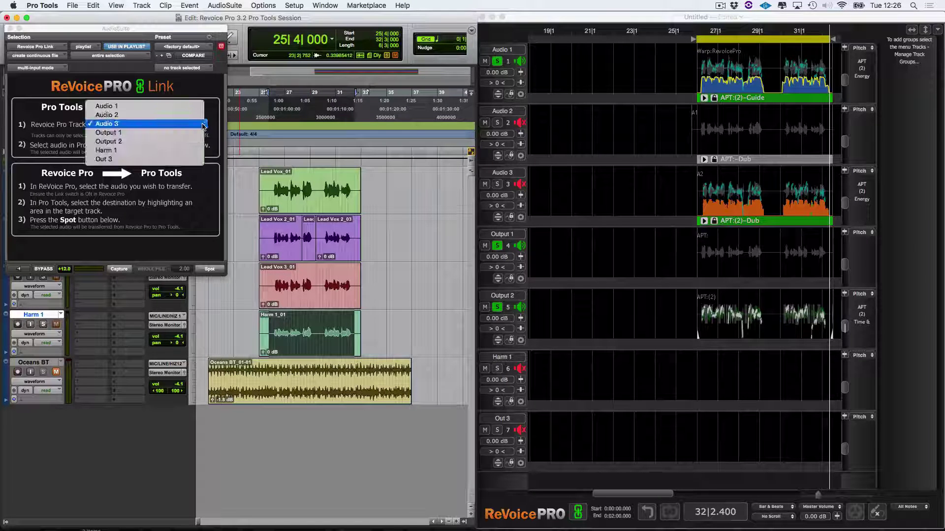
{"action": "left_click", "coordinate": [184, 150]}
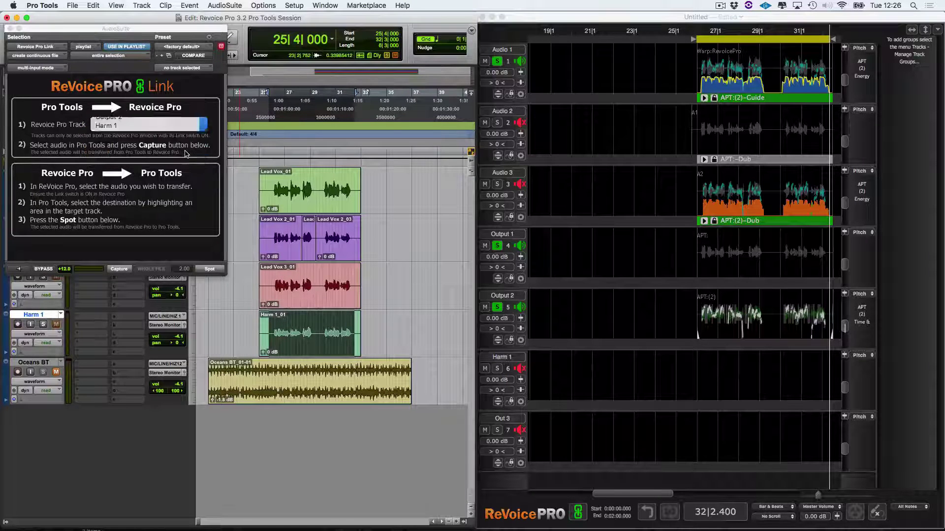
{"action": "left_click", "coordinate": [119, 269]}
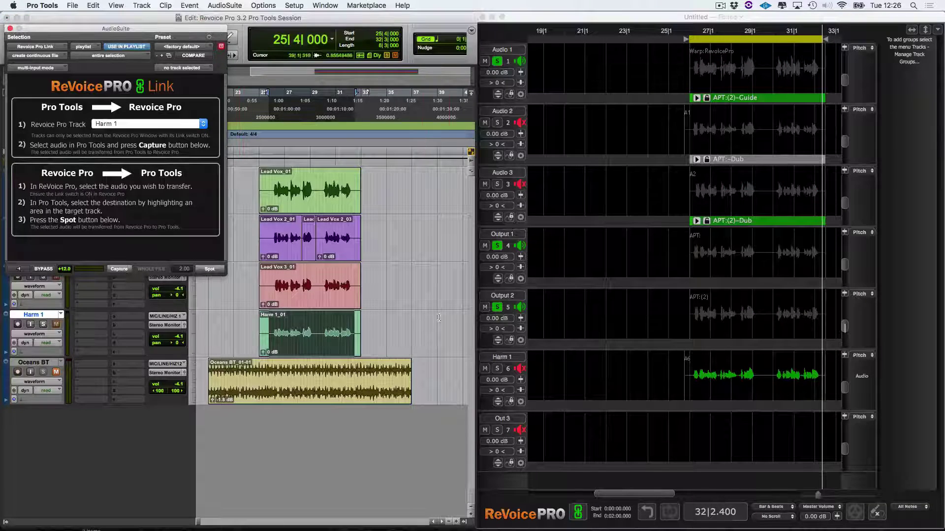
{"action": "left_click", "coordinate": [652, 378]}
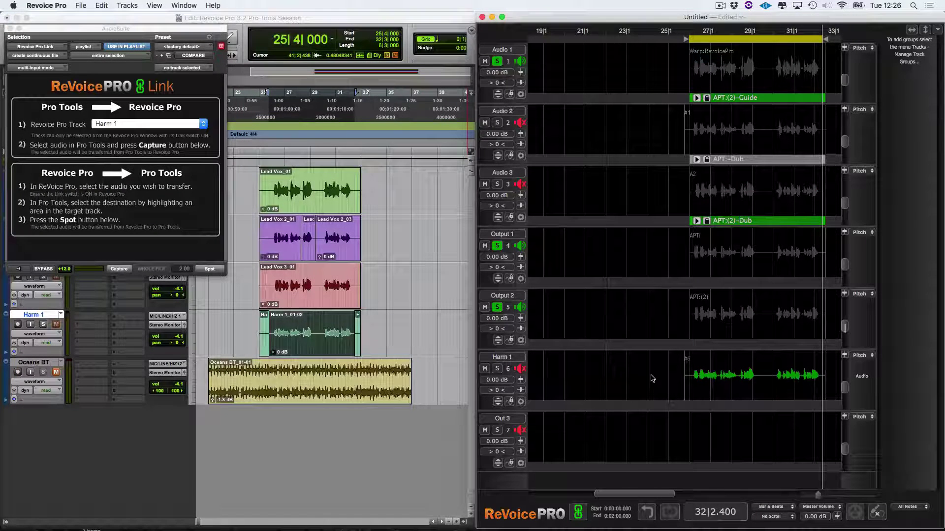
- Create a Doubler process with the Stereo Vocal Loose Timing preset, input Harm 1, output Out 3
{"action": "key", "text": "super+p"}
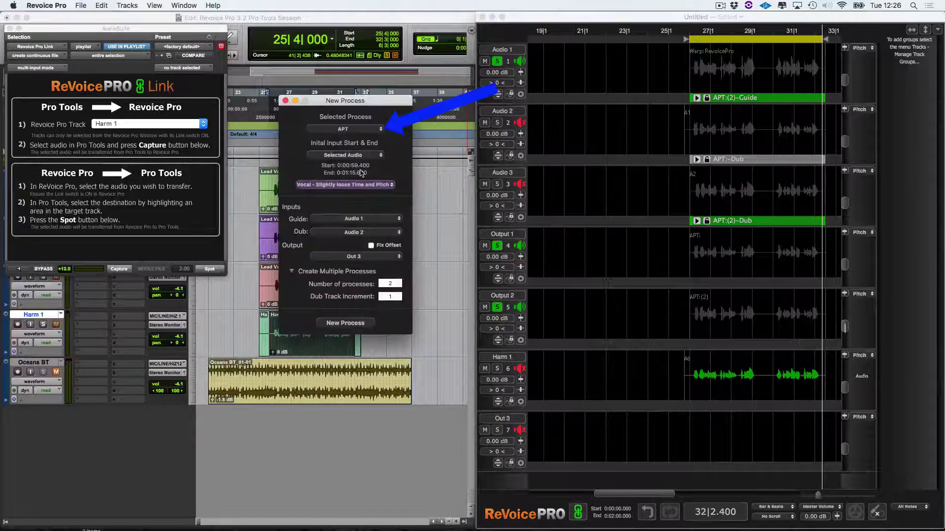
{"action": "left_click", "coordinate": [357, 129]}
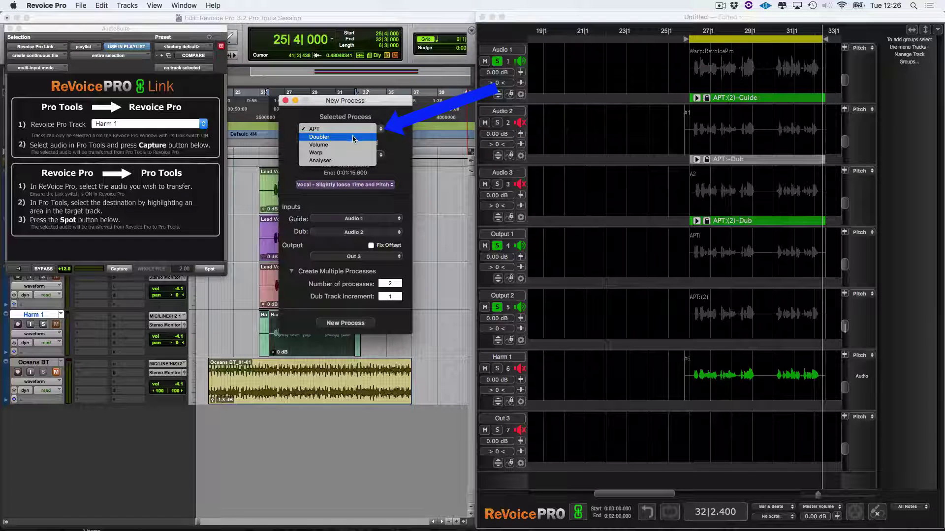
{"action": "left_click", "coordinate": [352, 140]}
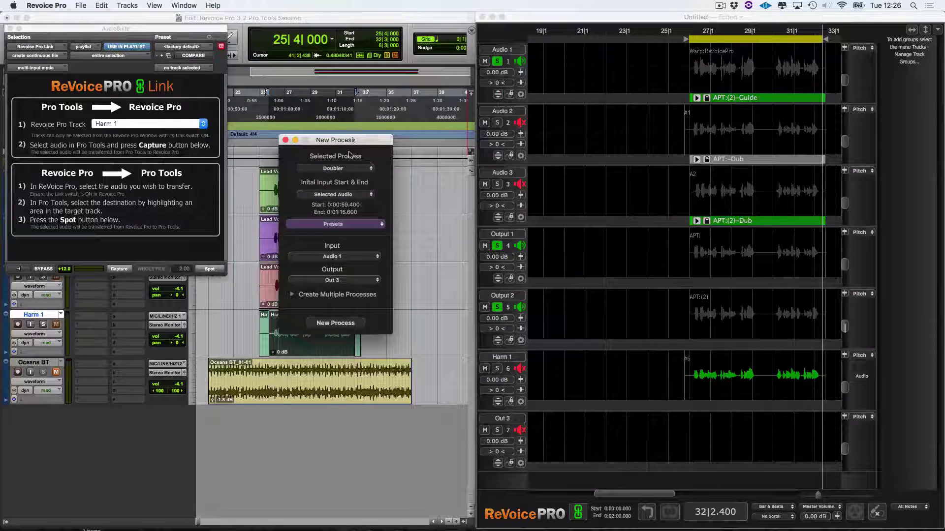
{"action": "left_click", "coordinate": [352, 223]}
{"action": "mouse_move", "coordinate": [344, 235]}
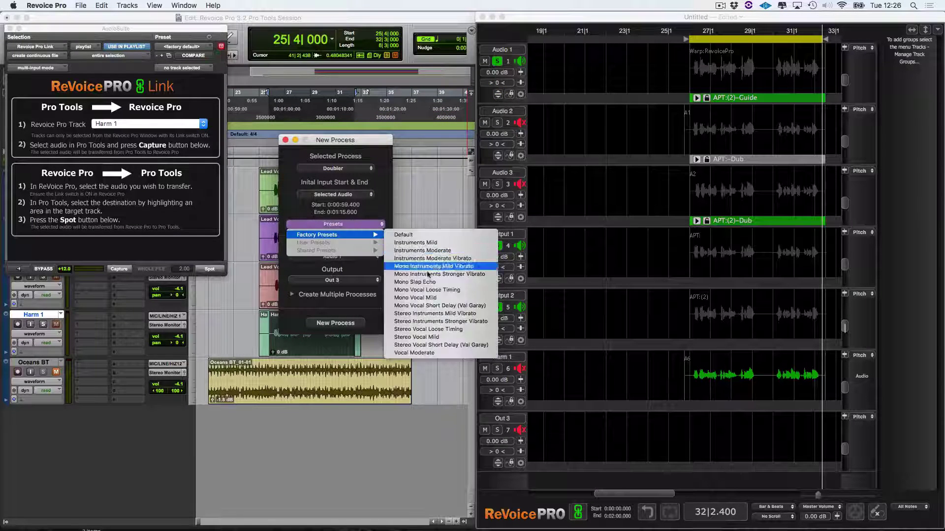
{"action": "left_click", "coordinate": [436, 329]}
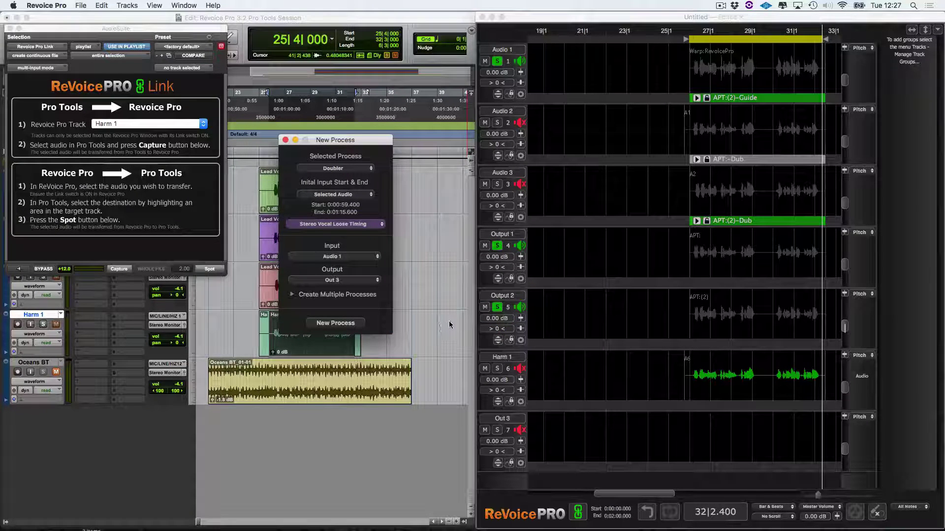
{"action": "left_click", "coordinate": [334, 257]}
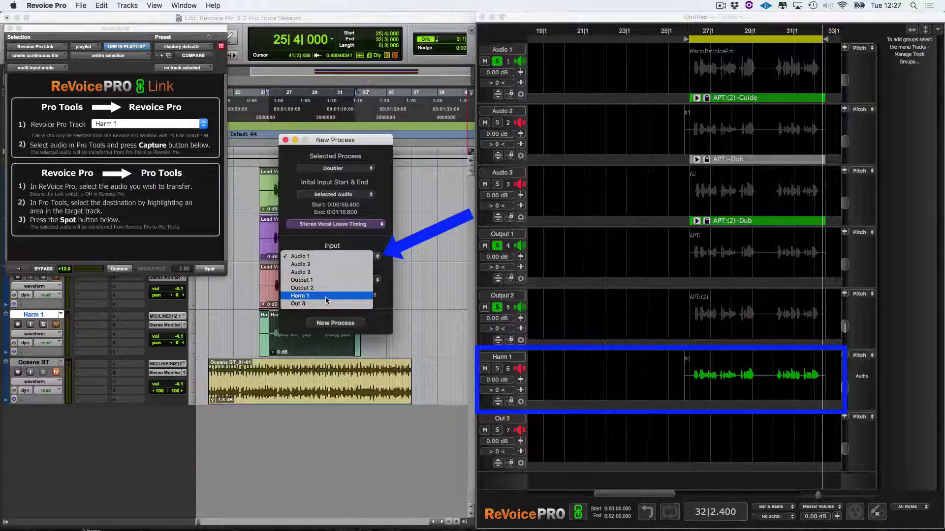
{"action": "left_click", "coordinate": [327, 296]}
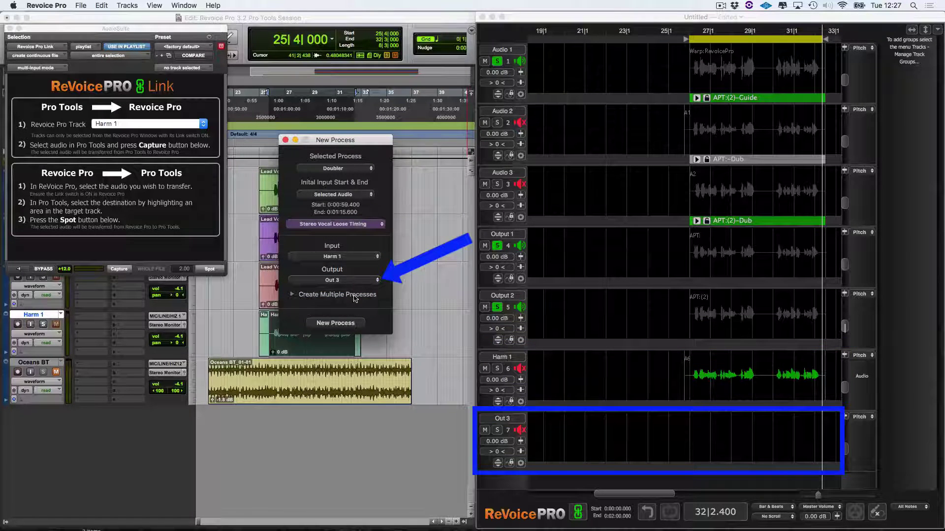
{"action": "left_click", "coordinate": [348, 325]}
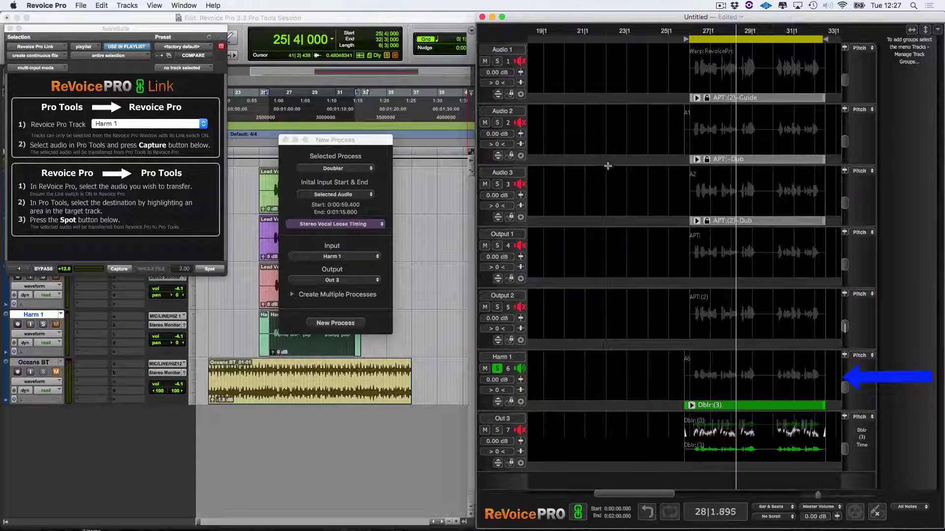
- Solo Out 3 together with the original Harm 1 to hear the doubled harmony against the source
{"action": "left_click", "coordinate": [497, 431]}
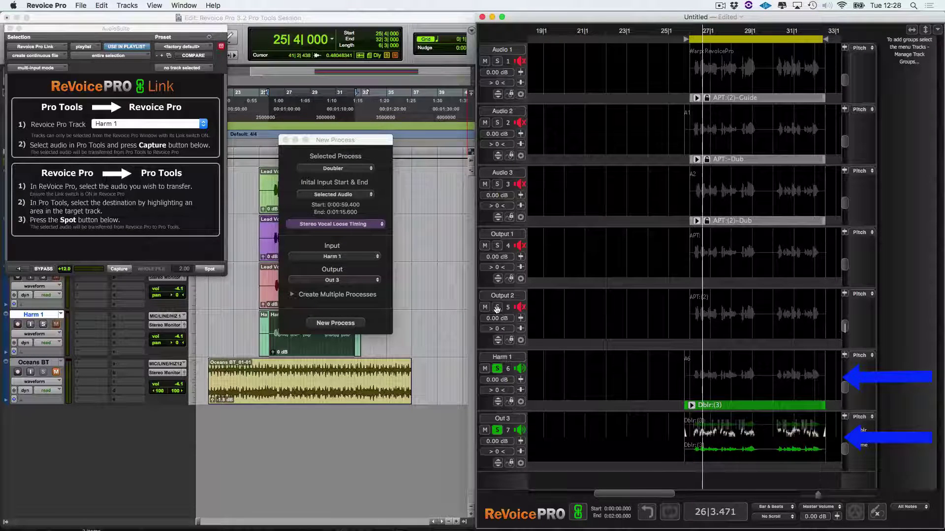
{"action": "left_click", "coordinate": [497, 245]}
{"action": "left_click", "coordinate": [496, 61]}
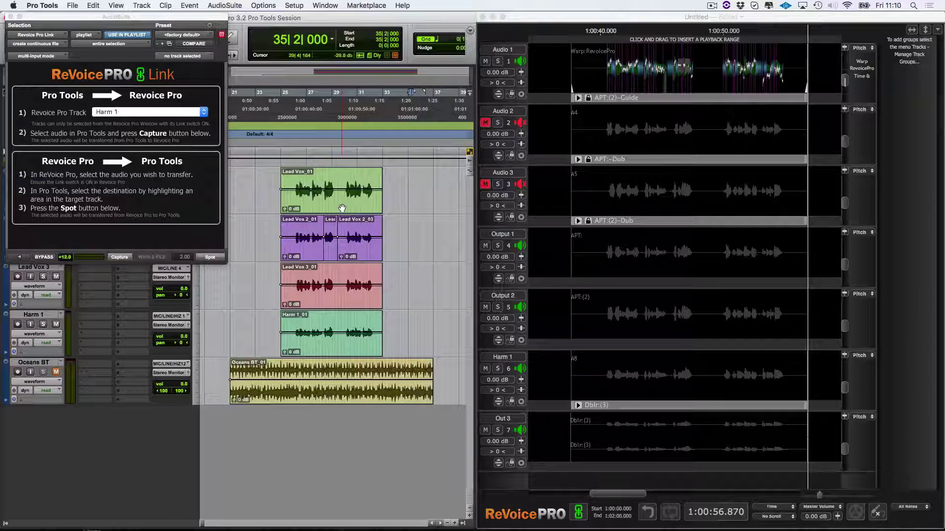
- Spot the processed lead into Lead Vox, then aligned Output 1 across both Lead Vox 2 clips
{"action": "left_click", "coordinate": [342, 208]}
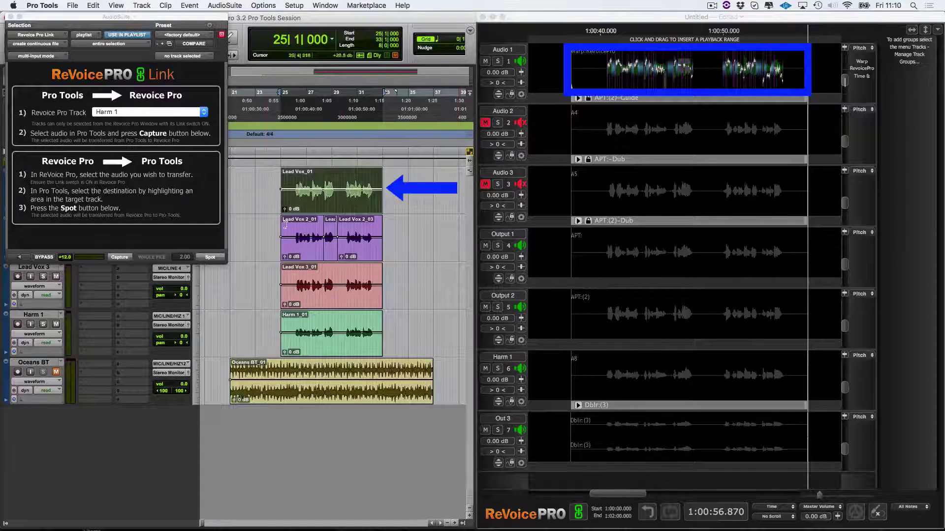
{"action": "left_click", "coordinate": [212, 258]}
{"action": "left_click", "coordinate": [308, 251]}
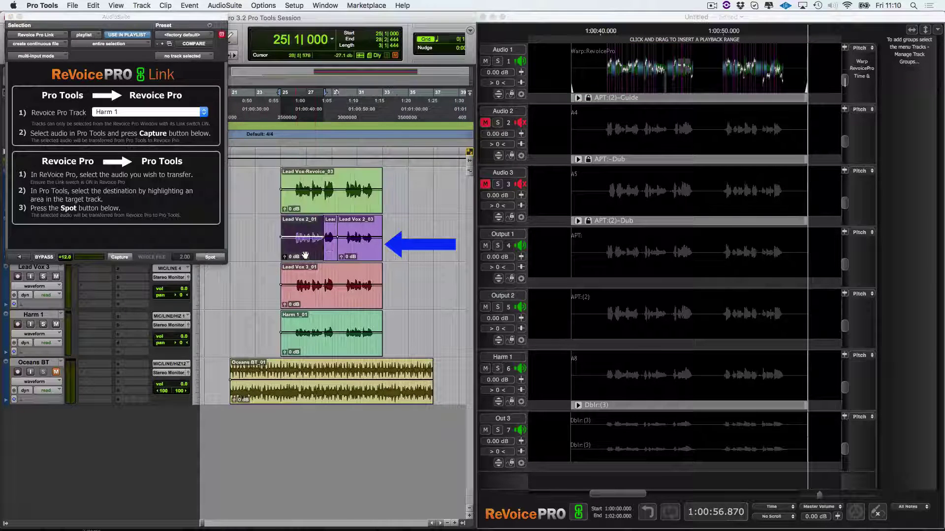
{"action": "left_click", "coordinate": [361, 253], "text": "shift"}
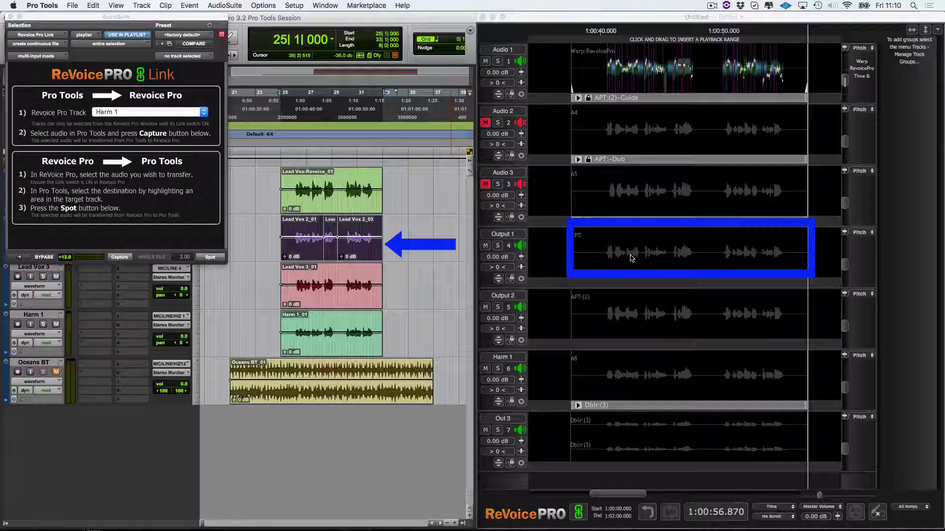
{"action": "left_click", "coordinate": [632, 258]}
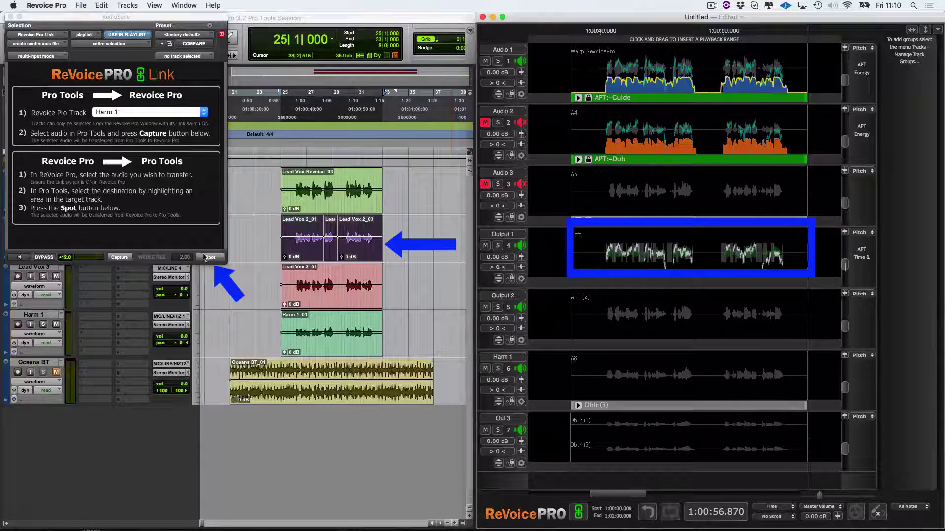
{"action": "left_click", "coordinate": [206, 256]}
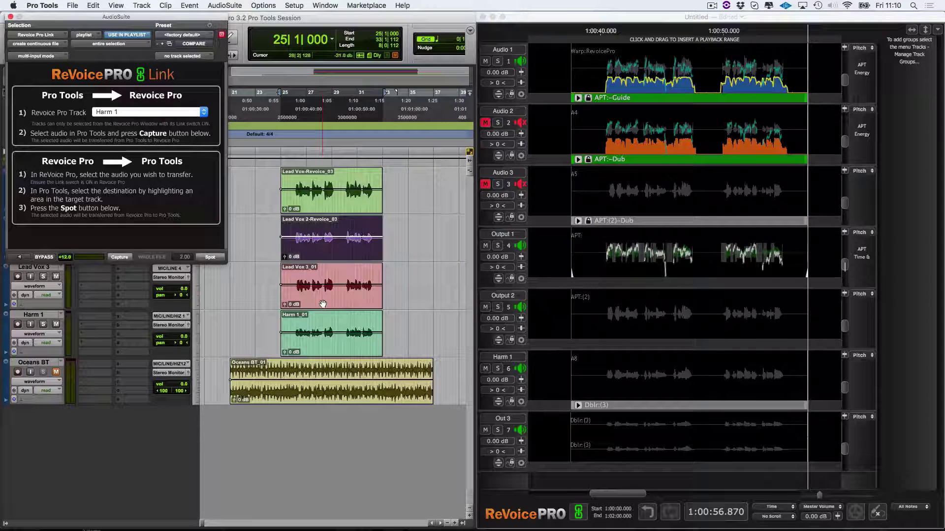
- Spot aligned Output 2 onto the Lead Vox 3_01 clip and select the Harm 1 track
{"action": "left_click", "coordinate": [322, 304]}
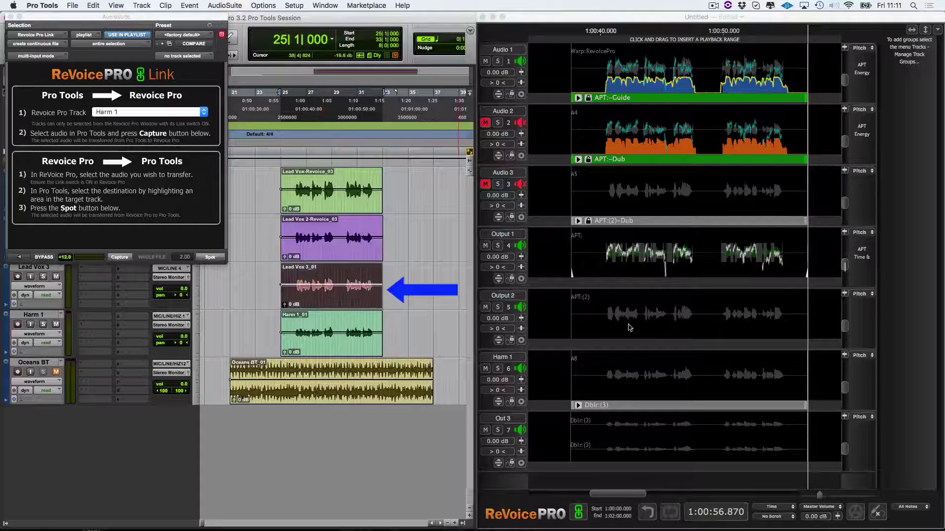
{"action": "left_click", "coordinate": [632, 322]}
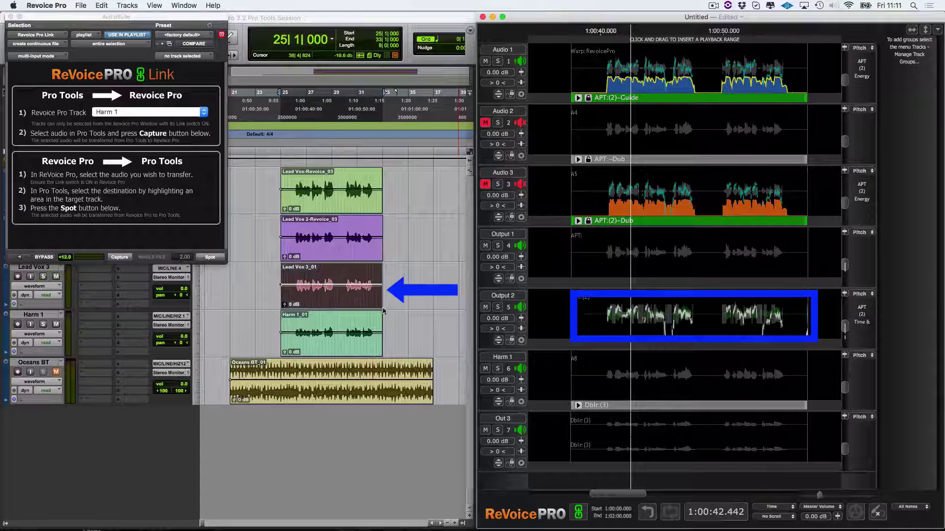
{"action": "left_click", "coordinate": [210, 257]}
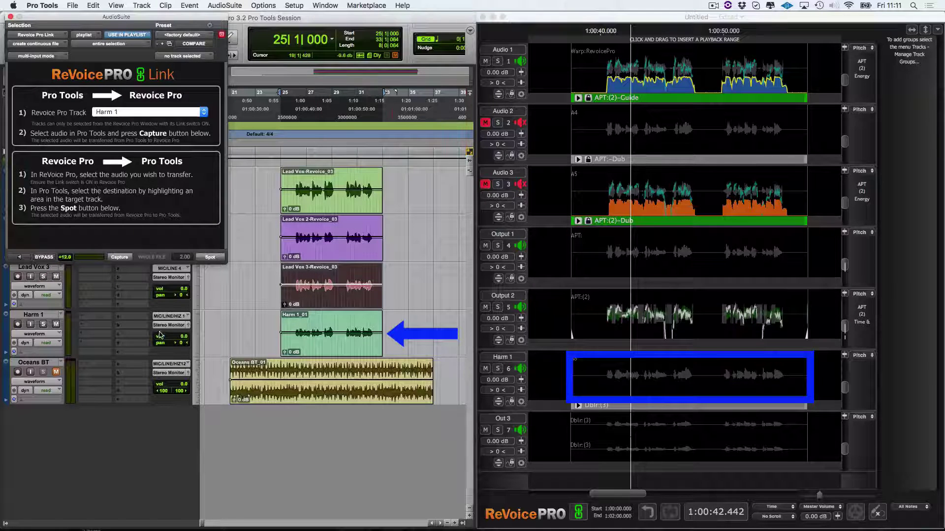
{"action": "left_click", "coordinate": [52, 315]}
- Create a new Audio 1 track below Harm 1 and spot Out 3's doubled harmony at bar 25
{"action": "key", "text": "super+shift+n"}
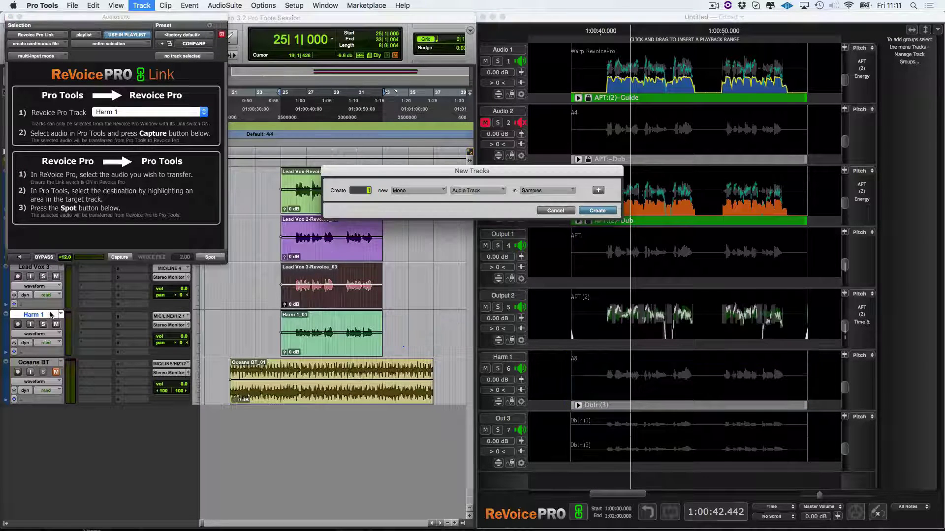
{"action": "key", "text": "Return"}
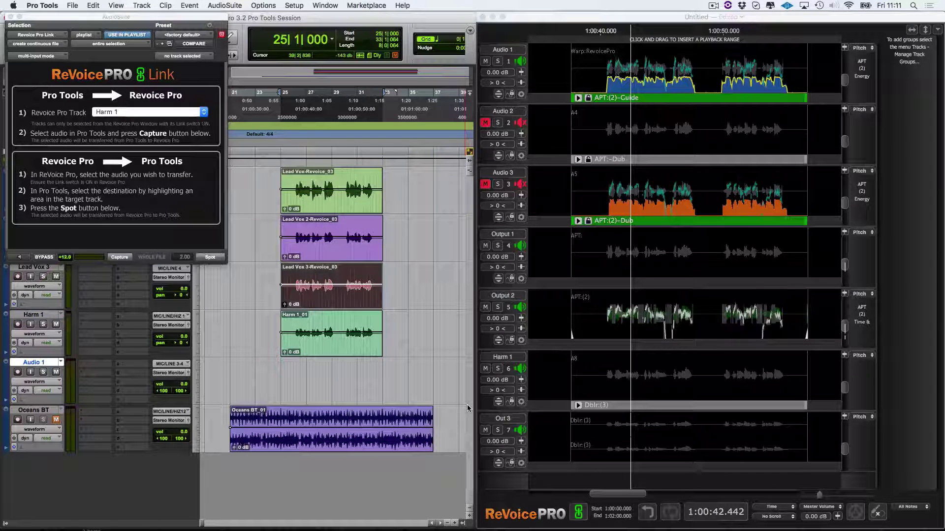
{"action": "left_click", "coordinate": [625, 452]}
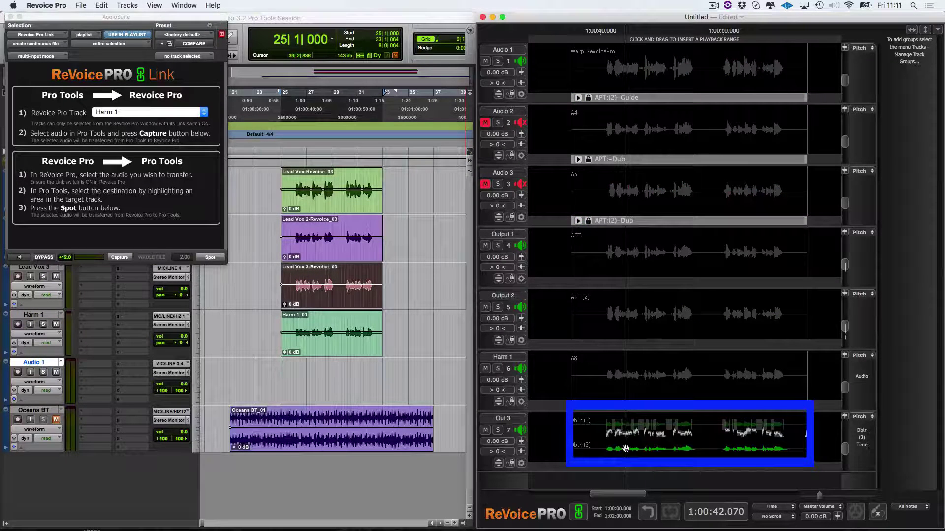
{"action": "left_click", "coordinate": [288, 378]}
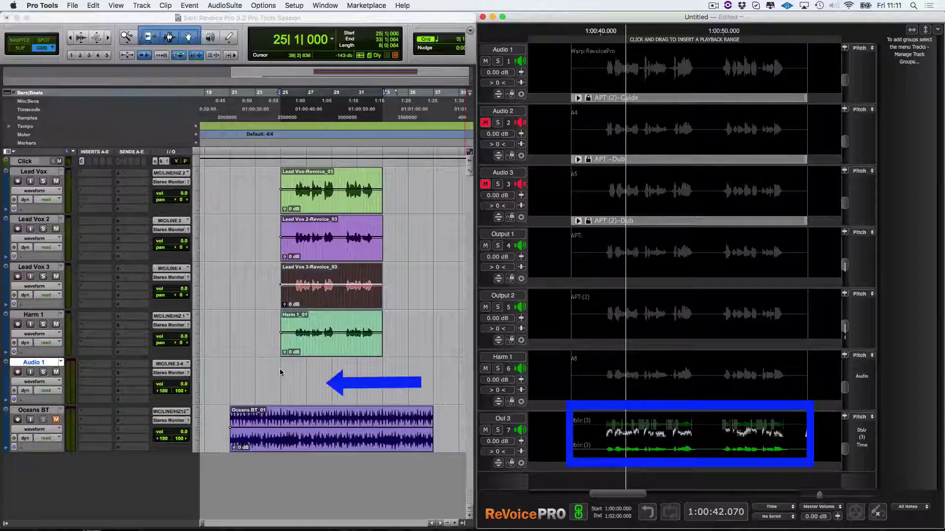
{"action": "left_click_drag", "start_coordinate": [287, 378], "coordinate": [296, 377]}
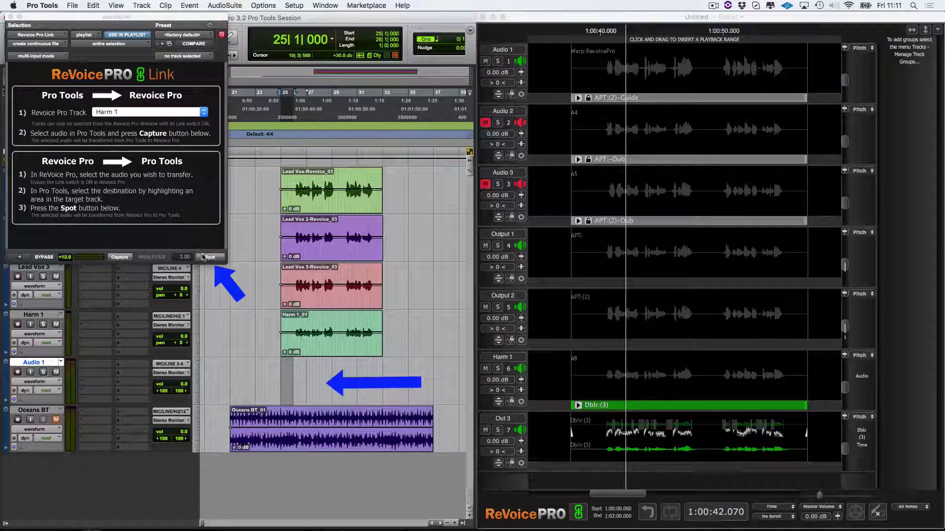
{"action": "left_click", "coordinate": [210, 257]}
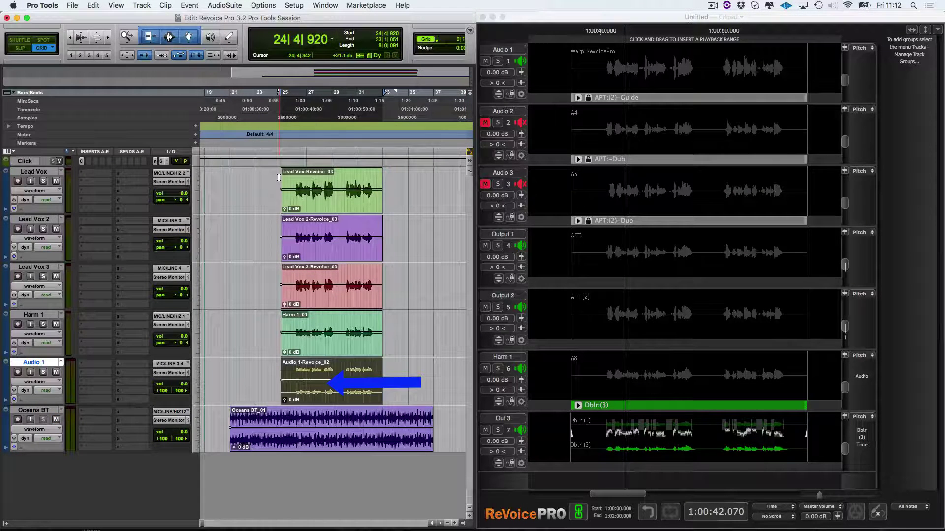
{"action": "key", "text": "space"}
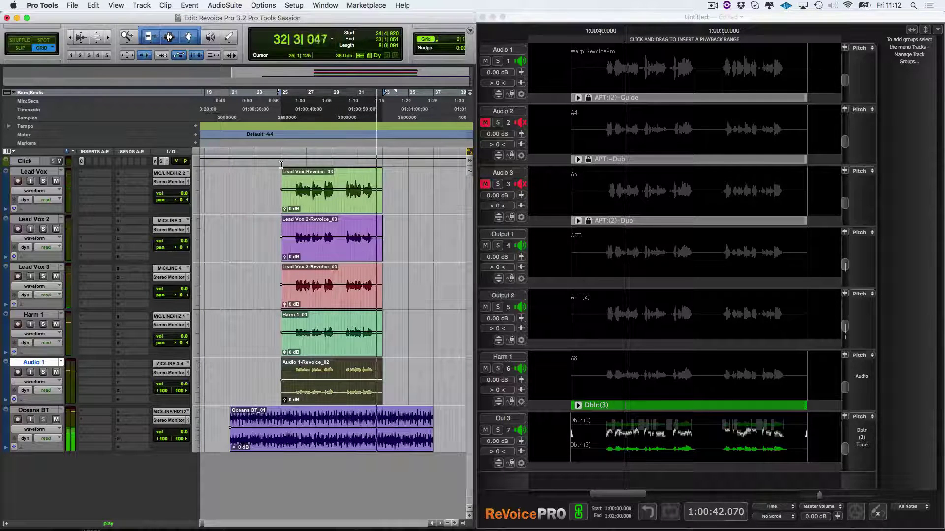
{"action": "key", "text": "space"}
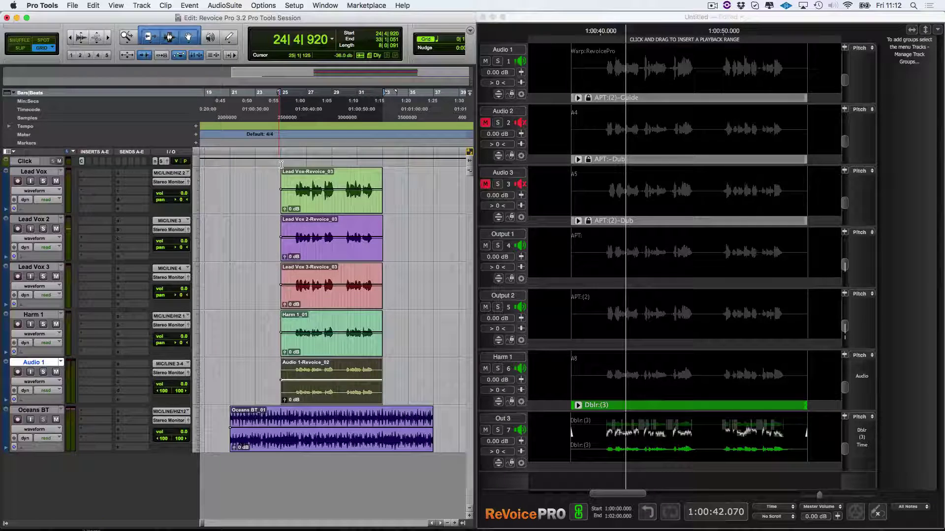